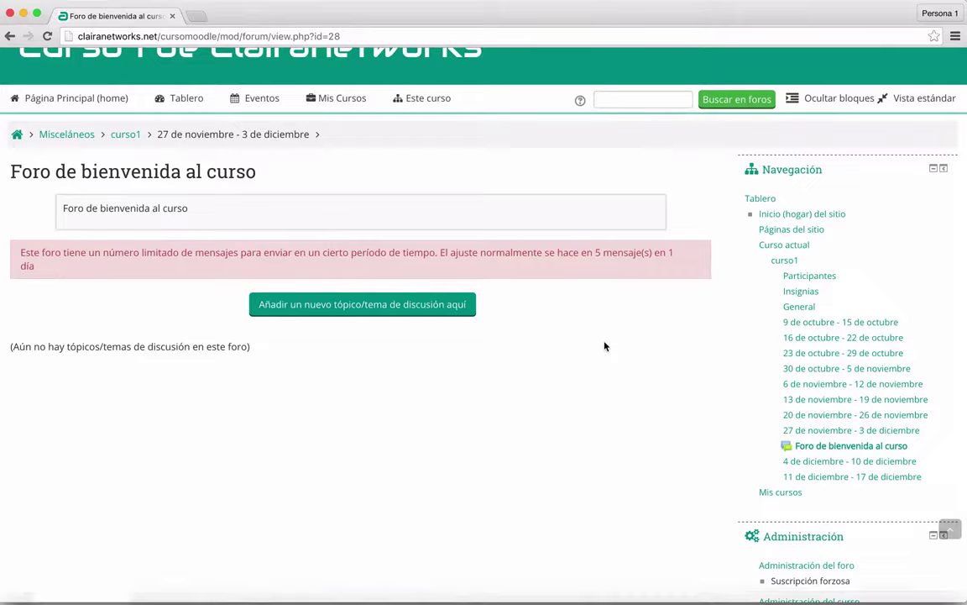
{"action": "key", "text": "ctrl+Up"}
{"action": "key", "text": "ctrl+Up"}
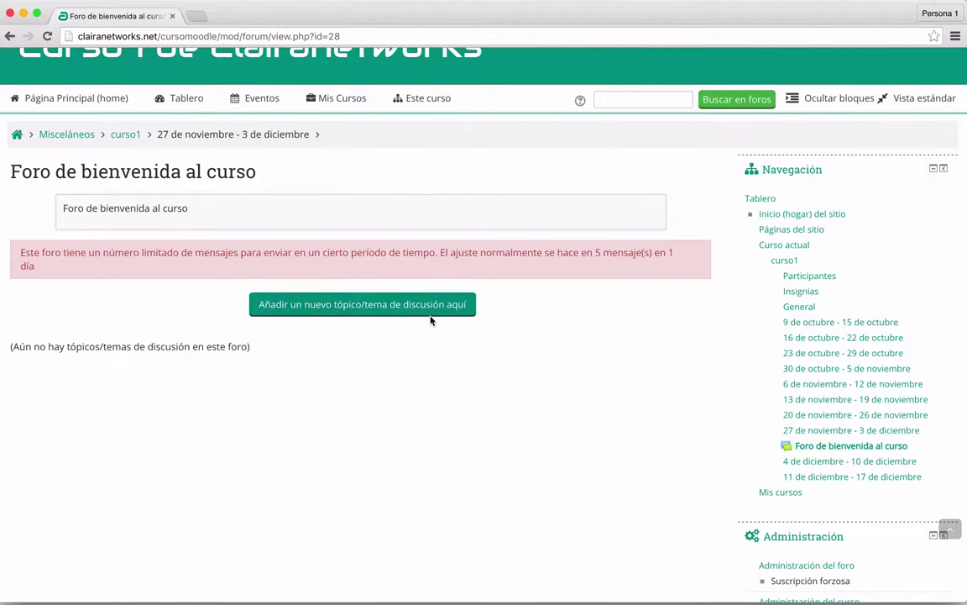
{"action": "scroll", "coordinate": [385, 311], "scroll_direction": "up", "scroll_amount": 1}
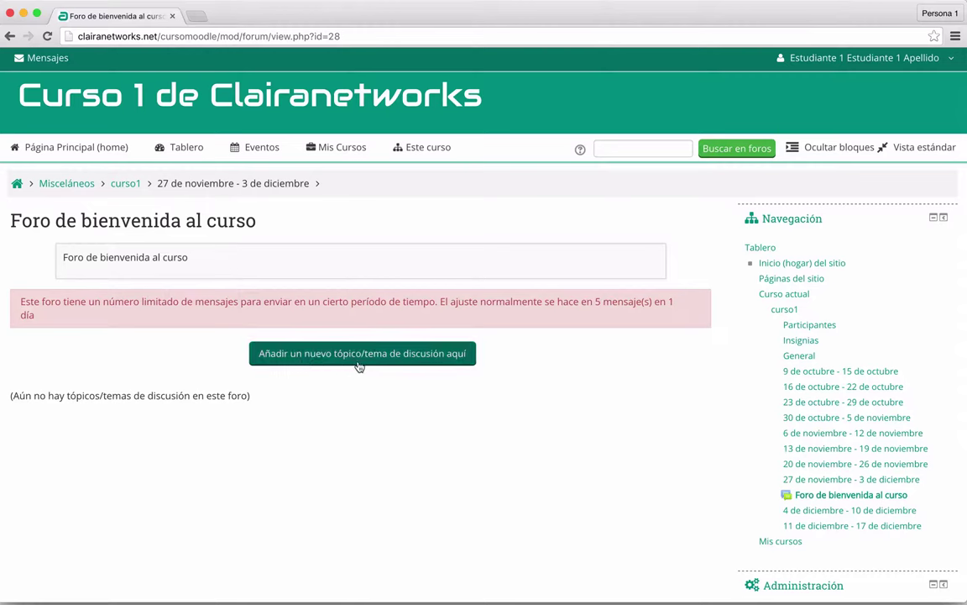
{"action": "key", "text": "ctrl+Up"}
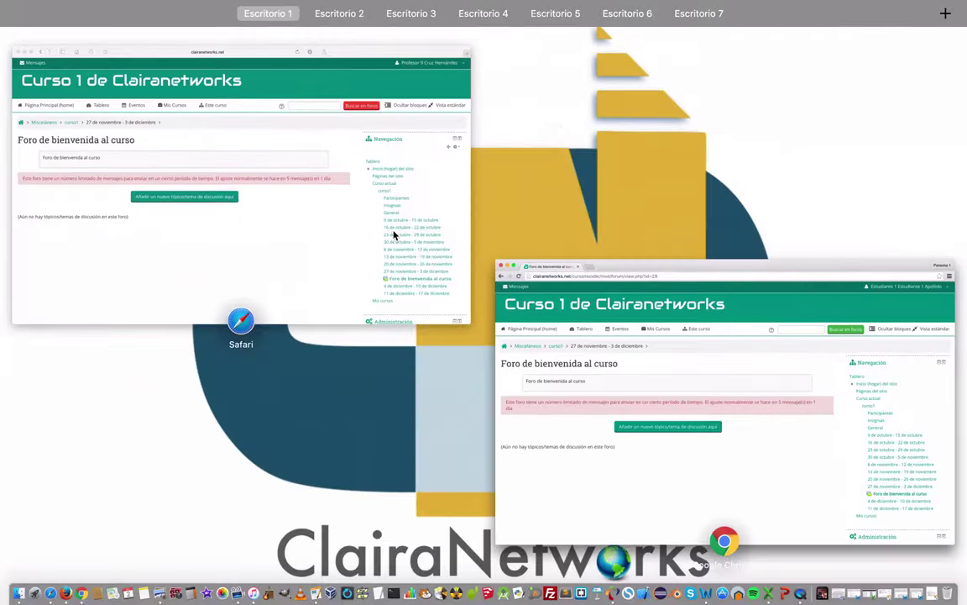
{"action": "key", "text": "ctrl+Up"}
Start a new discussion topic in the Foro de bienvenida al curso forum with the subject "Presentación"
{"action": "left_click", "coordinate": [349, 354]}
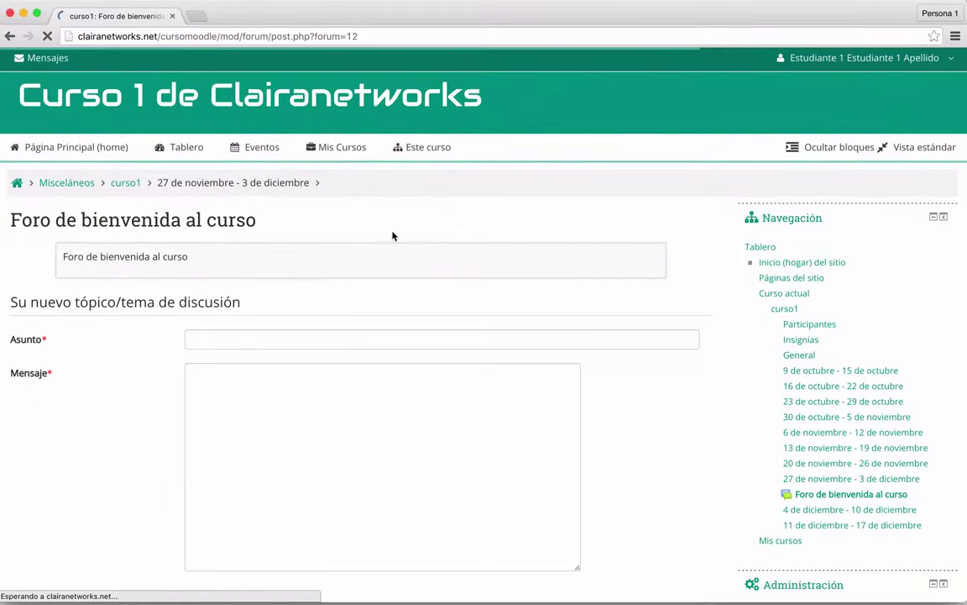
{"action": "scroll", "coordinate": [137, 341], "scroll_direction": "down", "scroll_amount": 1}
{"action": "scroll", "coordinate": [137, 340], "scroll_direction": "down", "scroll_amount": 3}
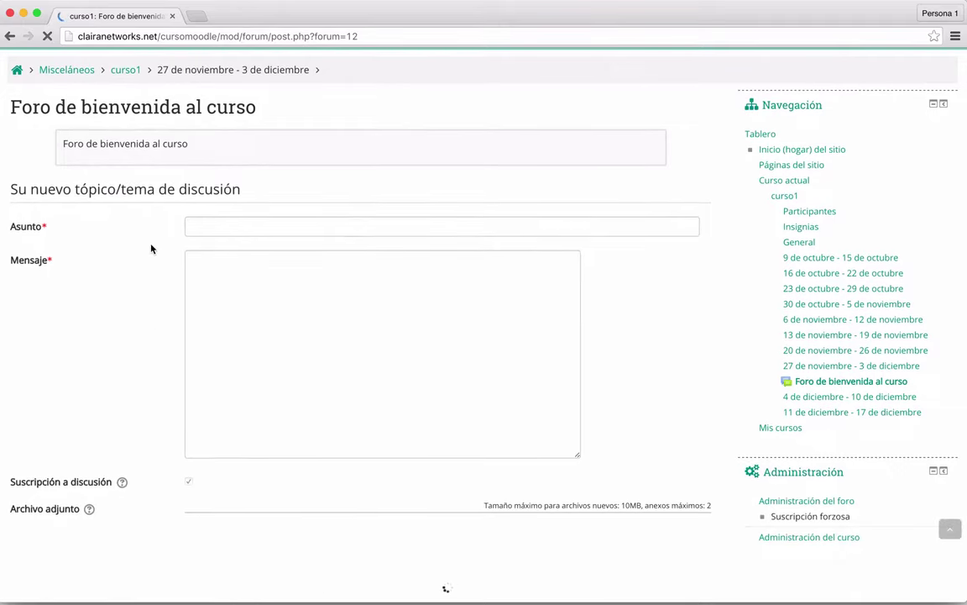
{"action": "left_click", "coordinate": [209, 196]}
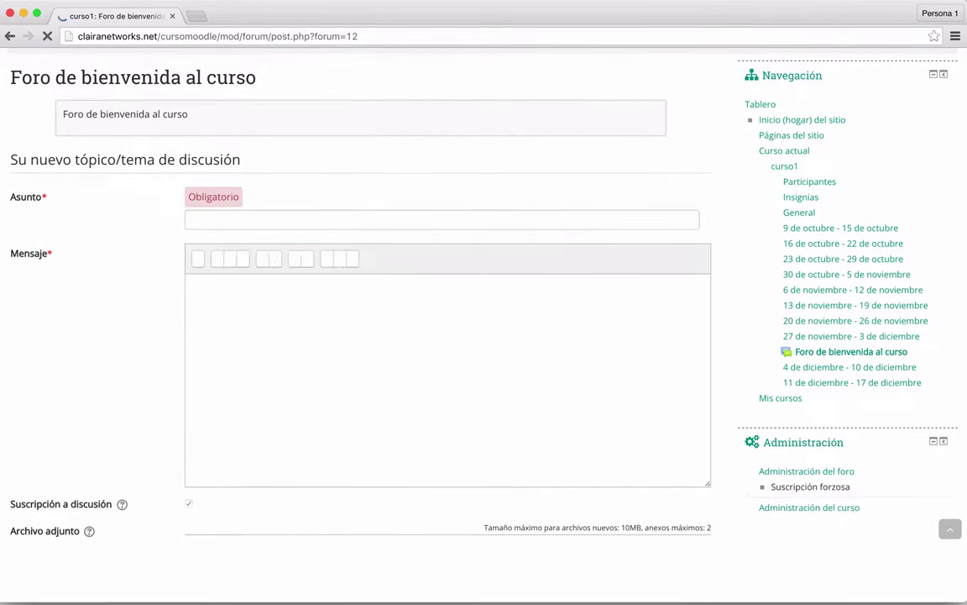
{"action": "left_click", "coordinate": [205, 221]}
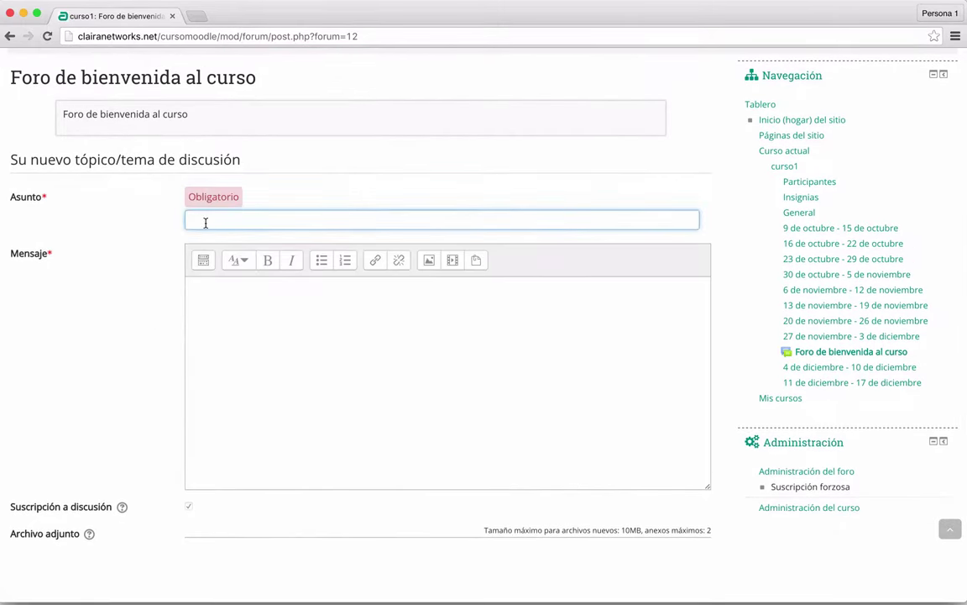
{"action": "type", "text": "Presen"}
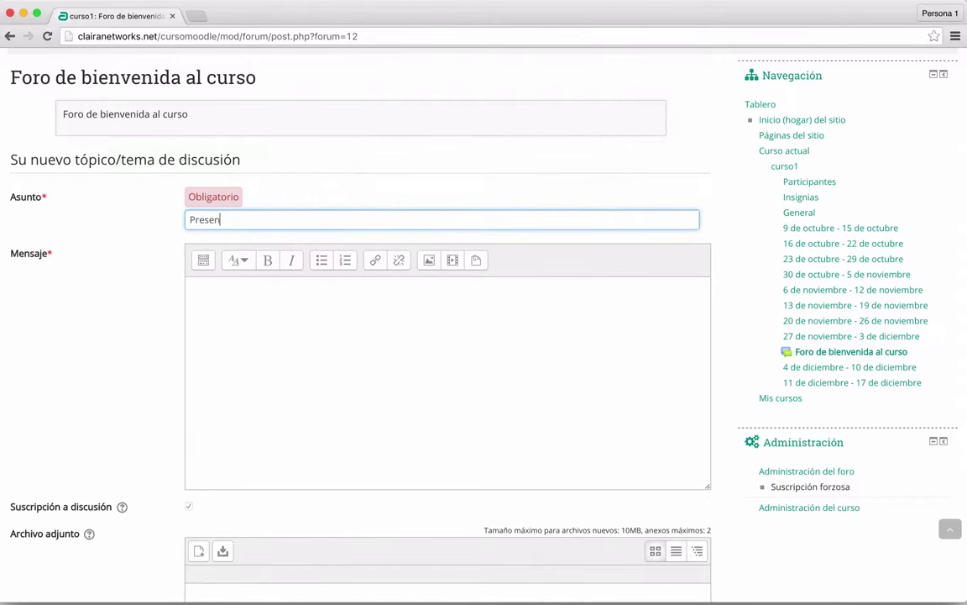
{"action": "type", "text": "tación"}
{"action": "key", "text": "Tab"}
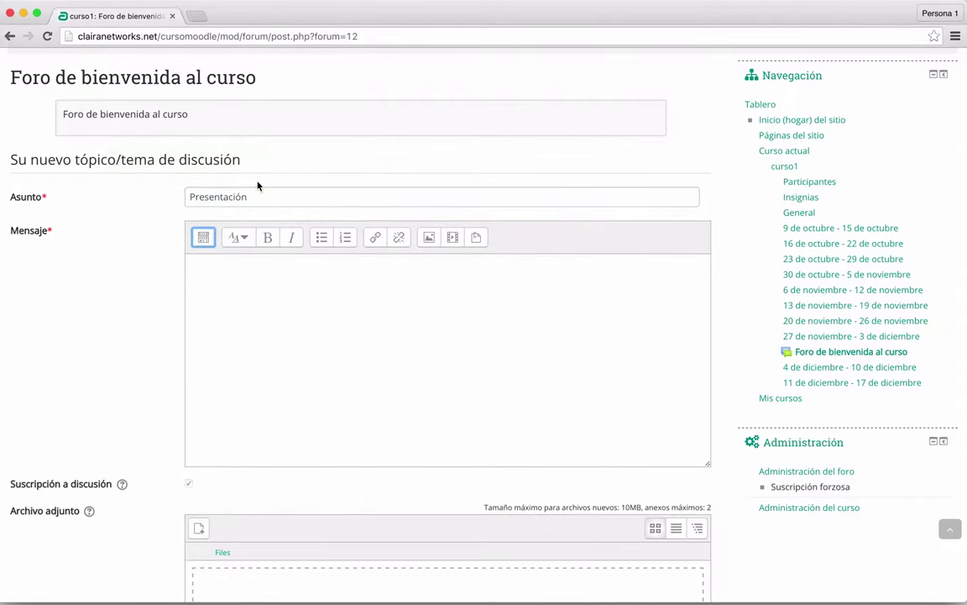
Write the topic's message "Favor de indicar su nombre completo, escuela de procedencia, etc..."
{"action": "left_click", "coordinate": [236, 301]}
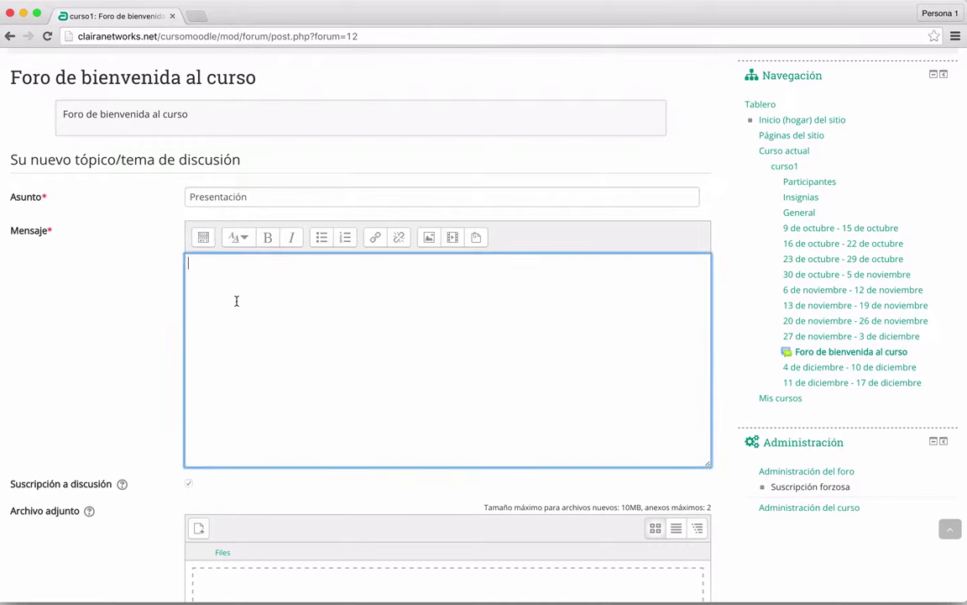
{"action": "type", "text": "Favor de "}
{"action": "type", "text": "indicar "}
{"action": "type", "text": "sus"}
{"action": "type", "text": "no"}
{"action": "type", "text": "mbre com"}
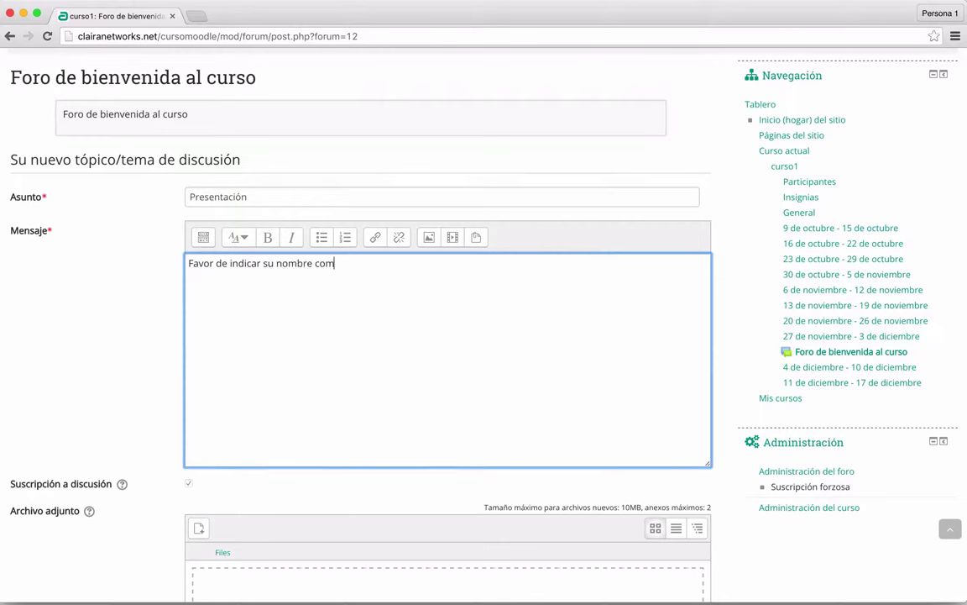
{"action": "type", "text": "pleto, escuela de proced"}
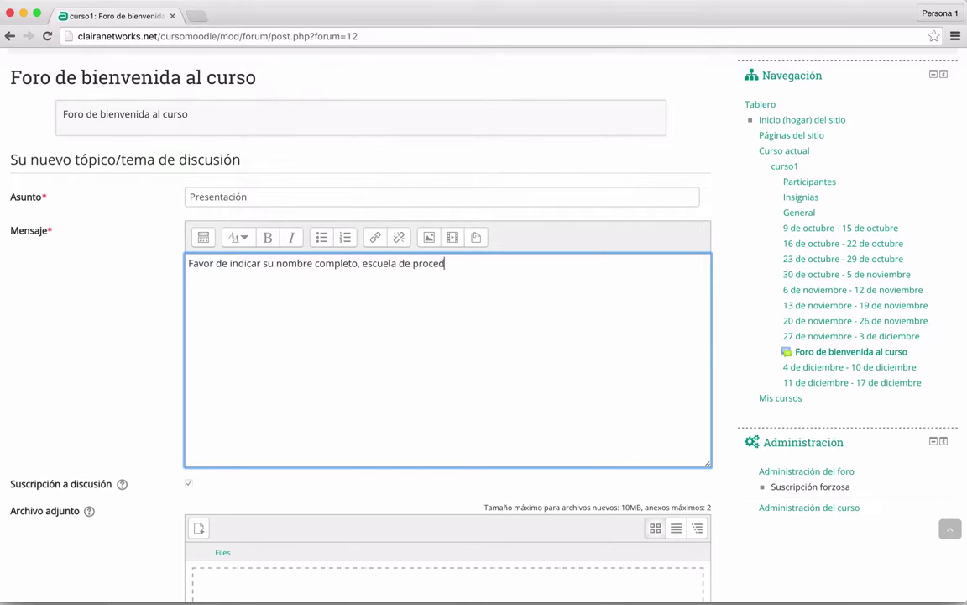
{"action": "type", "text": "encia, etc..."}
{"action": "left_click", "coordinate": [125, 374]}
Review the subject, message, subscription and attachment settings of the new topic and post it to the forum
{"action": "scroll", "coordinate": [126, 375], "scroll_direction": "down", "scroll_amount": 5}
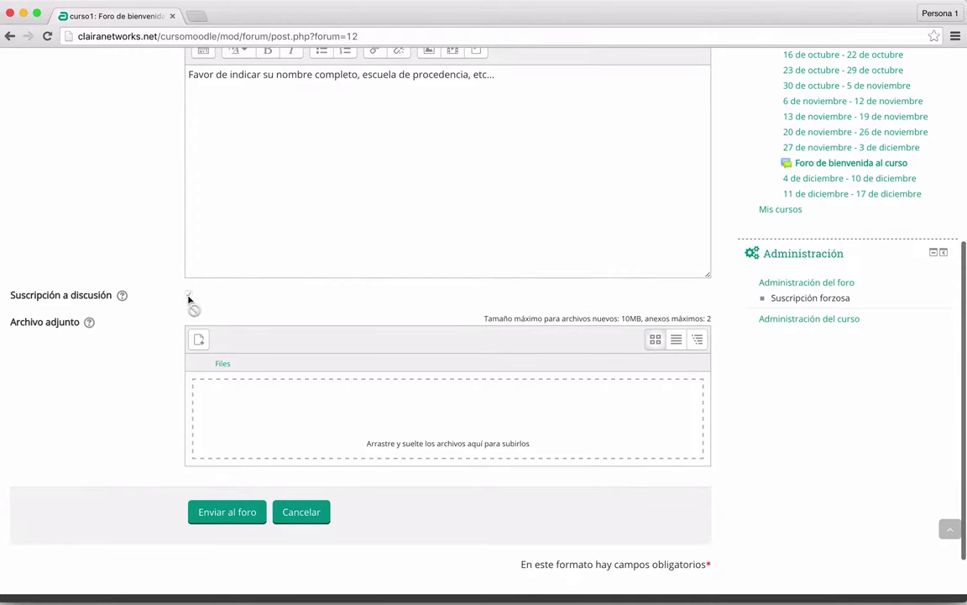
{"action": "scroll", "coordinate": [99, 176], "scroll_direction": "up", "scroll_amount": 5}
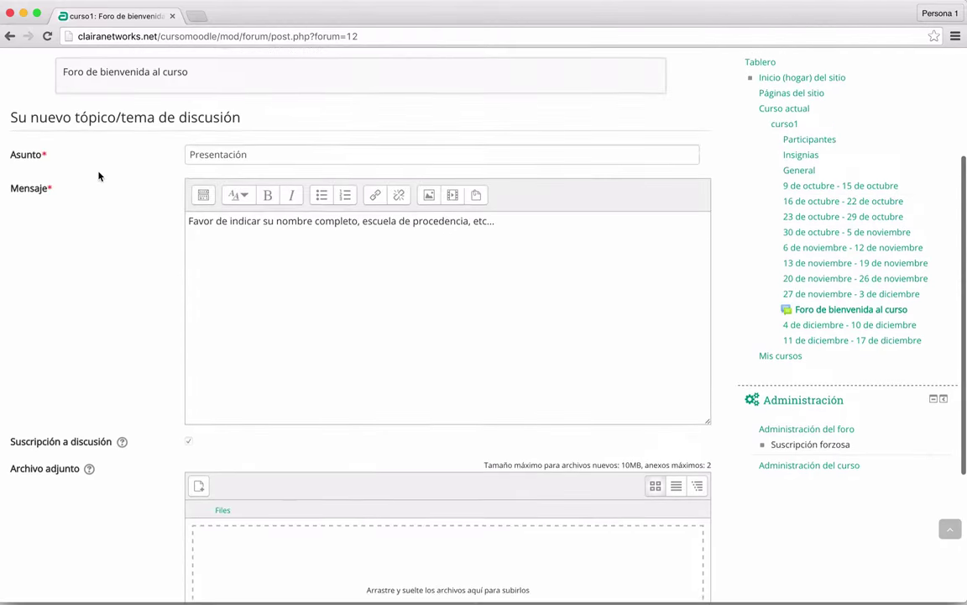
{"action": "scroll", "coordinate": [99, 177], "scroll_direction": "down", "scroll_amount": 7}
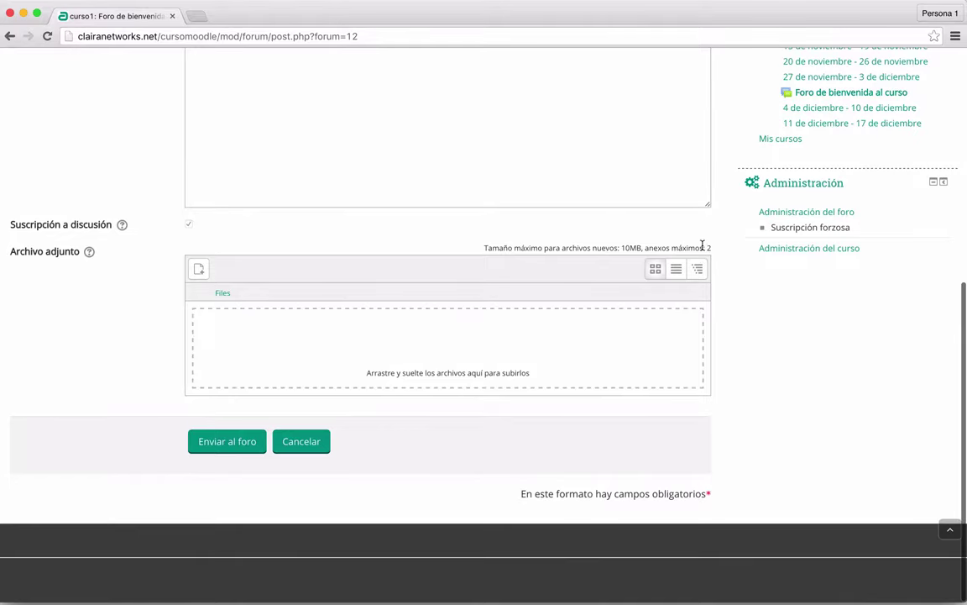
{"action": "scroll", "coordinate": [631, 246], "scroll_direction": "up", "scroll_amount": 5}
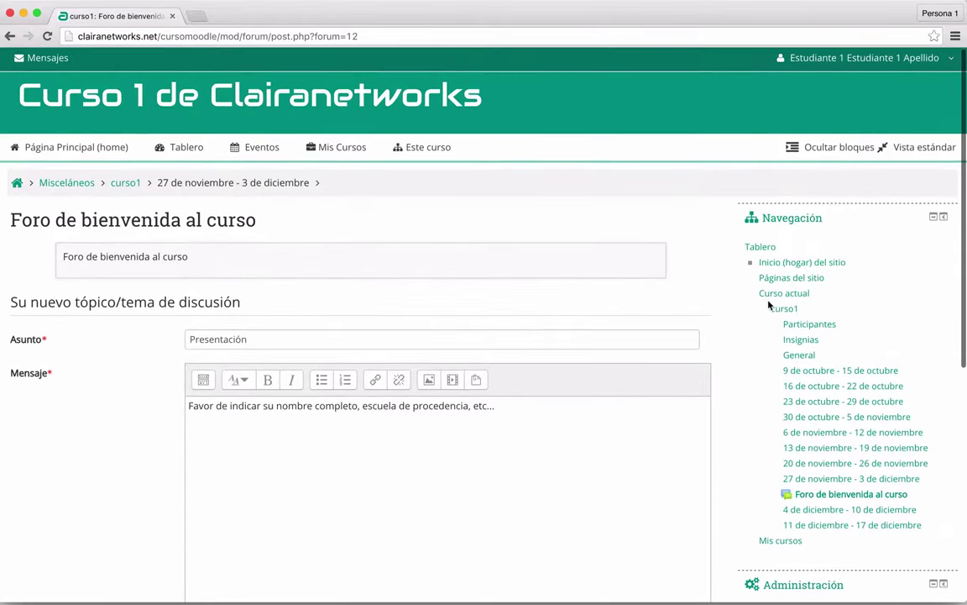
{"action": "scroll", "coordinate": [650, 393], "scroll_direction": "down", "scroll_amount": 5}
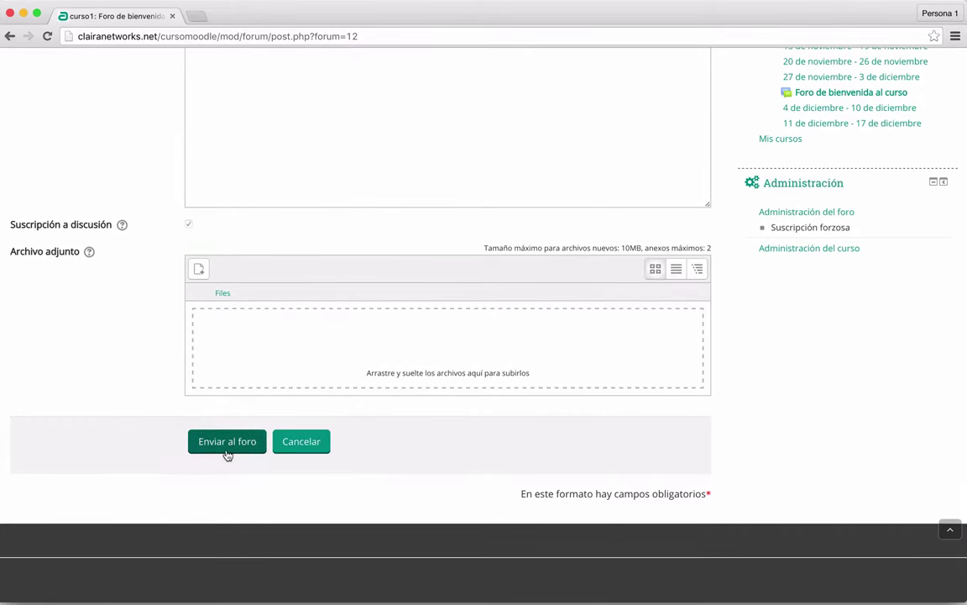
{"action": "scroll", "coordinate": [152, 389], "scroll_direction": "up", "scroll_amount": 2}
{"action": "scroll", "coordinate": [153, 389], "scroll_direction": "up", "scroll_amount": 5}
{"action": "scroll", "coordinate": [153, 389], "scroll_direction": "down", "scroll_amount": 1}
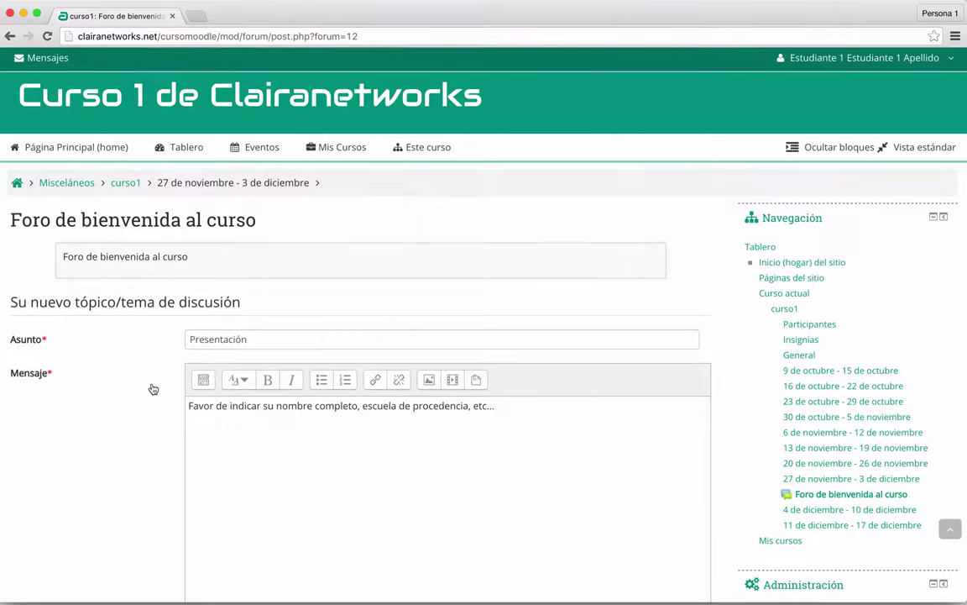
{"action": "scroll", "coordinate": [153, 389], "scroll_direction": "down", "scroll_amount": 5}
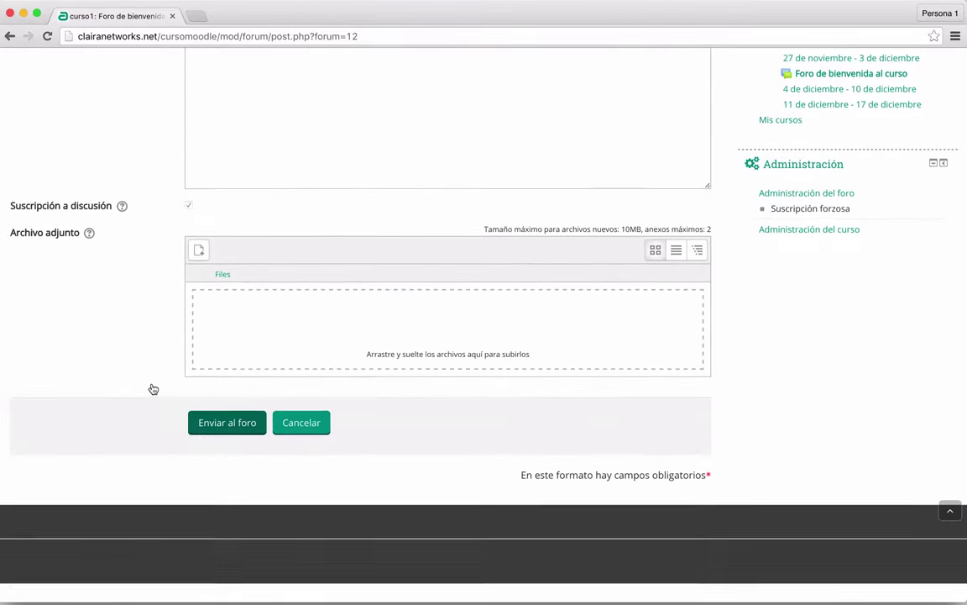
{"action": "left_click", "coordinate": [228, 441]}
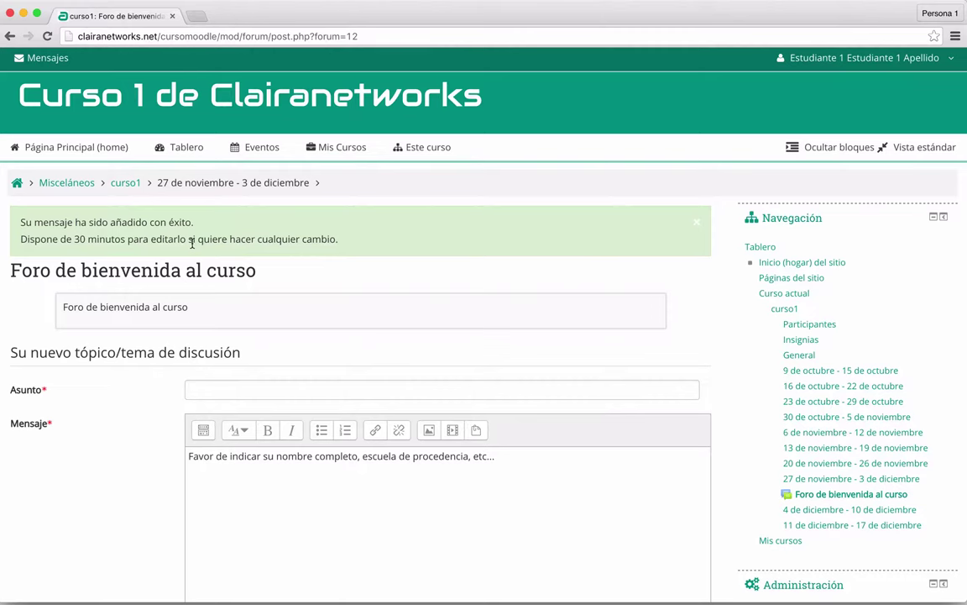
Leave the posting form for the curso1 page and open Foro de bienvenida al curso in the 27 de noviembre - 3 de diciembre section
{"action": "left_click", "coordinate": [125, 182]}
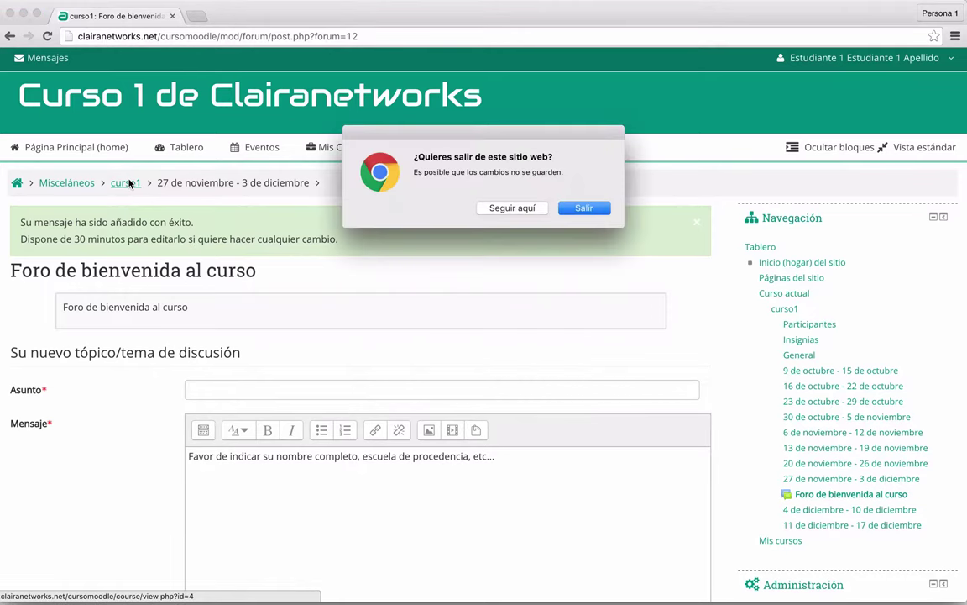
{"action": "left_click", "coordinate": [573, 211]}
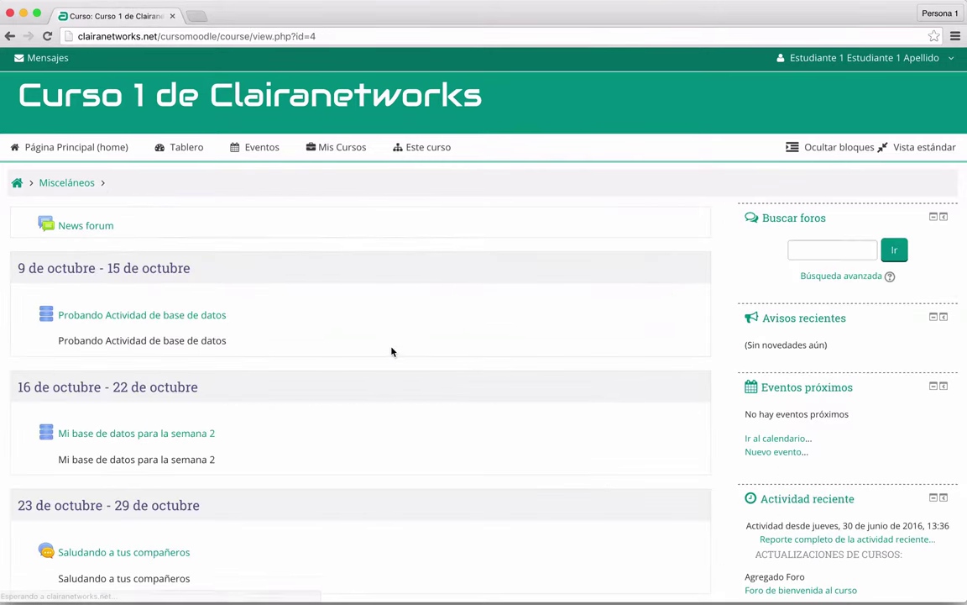
{"action": "scroll", "coordinate": [391, 351], "scroll_direction": "down", "scroll_amount": 10}
{"action": "scroll", "coordinate": [392, 351], "scroll_direction": "down", "scroll_amount": 3}
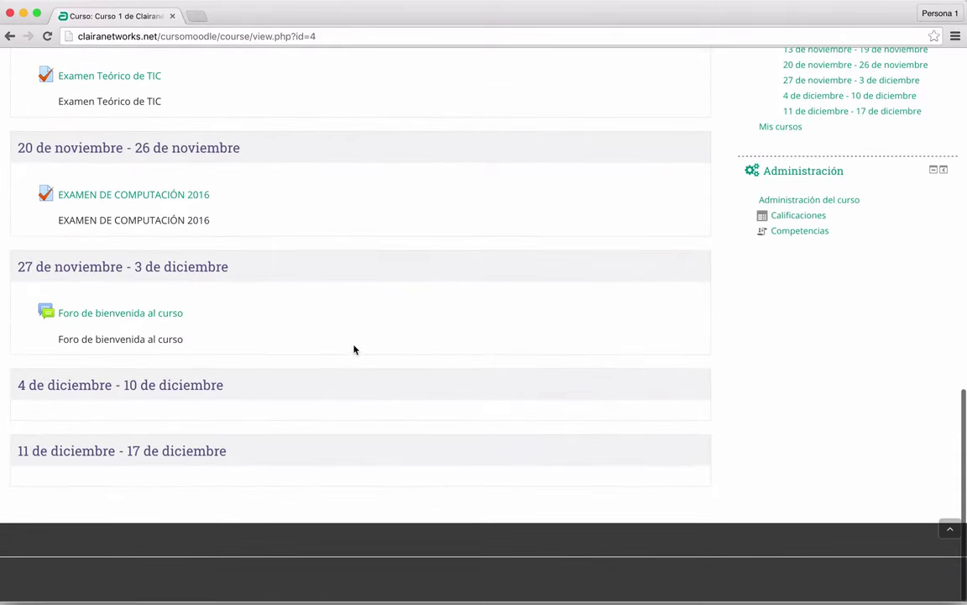
{"action": "left_click", "coordinate": [120, 315]}
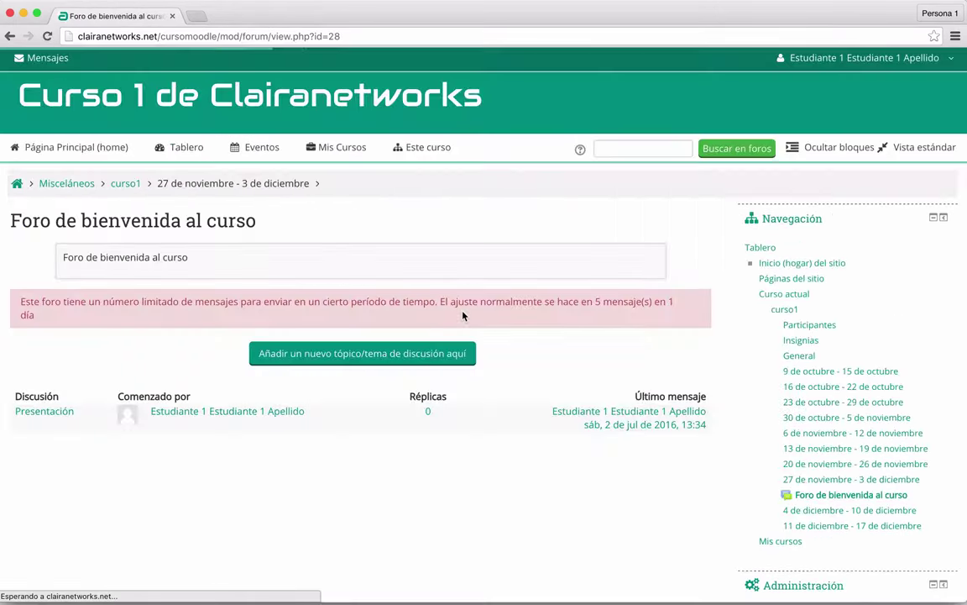
Open the Presentación discussion and highlight the text of its message
{"action": "scroll", "coordinate": [210, 440], "scroll_direction": "down", "scroll_amount": 2}
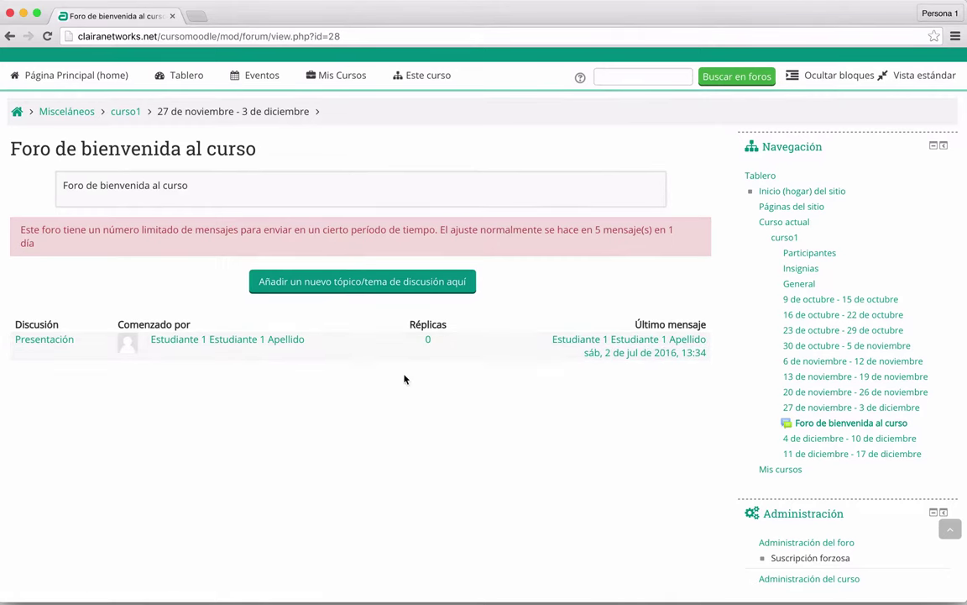
{"action": "left_click", "coordinate": [43, 341]}
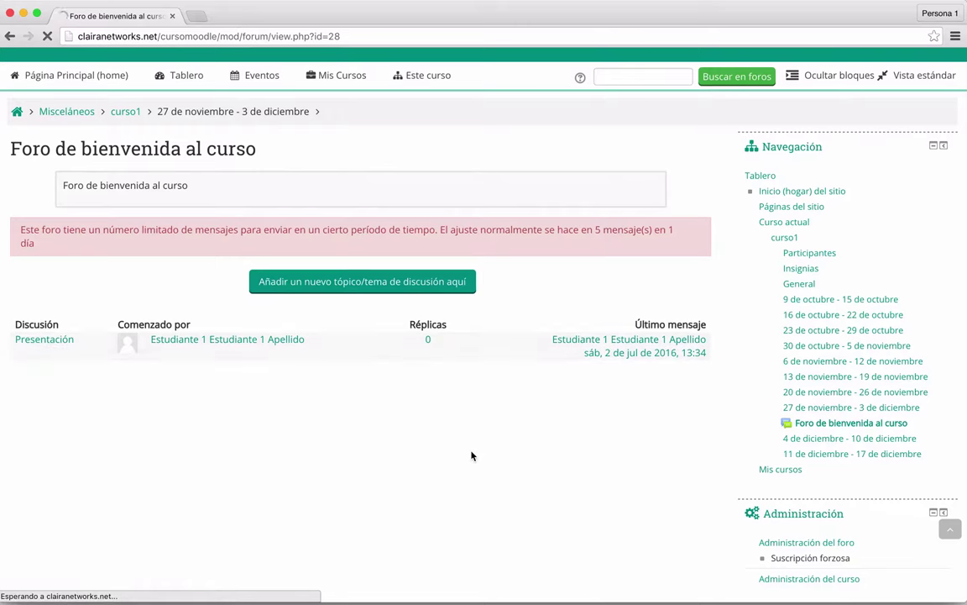
{"action": "scroll", "coordinate": [471, 456], "scroll_direction": "down", "scroll_amount": 5}
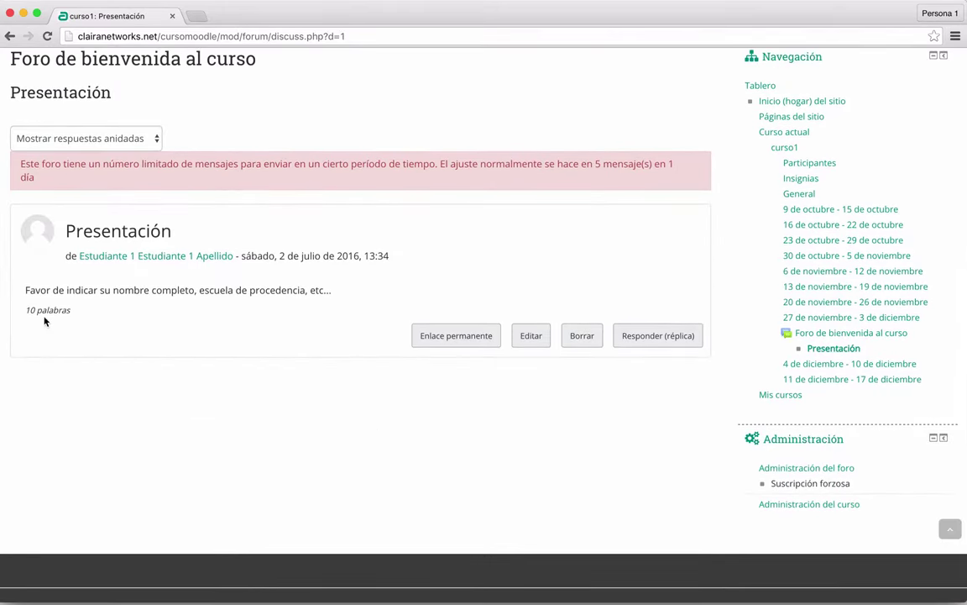
{"action": "left_click", "coordinate": [30, 310]}
{"action": "left_click_drag", "start_coordinate": [29, 310], "coordinate": [232, 339]}
{"action": "left_click", "coordinate": [95, 302]}
{"action": "triple_click", "coordinate": [57, 288]}
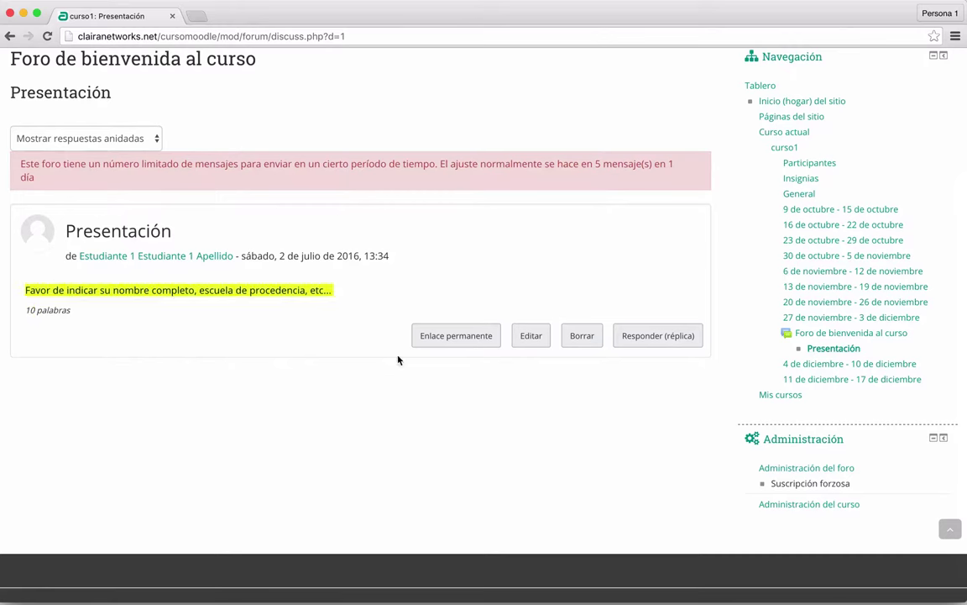
Open the permanent link of the Presentación post
{"action": "left_click", "coordinate": [530, 337]}
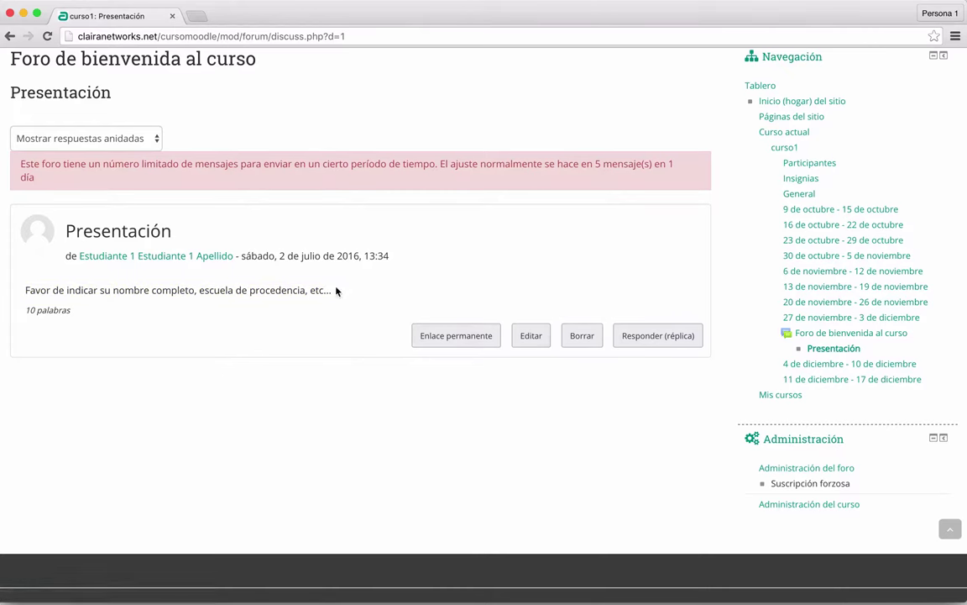
{"action": "left_click", "coordinate": [451, 336]}
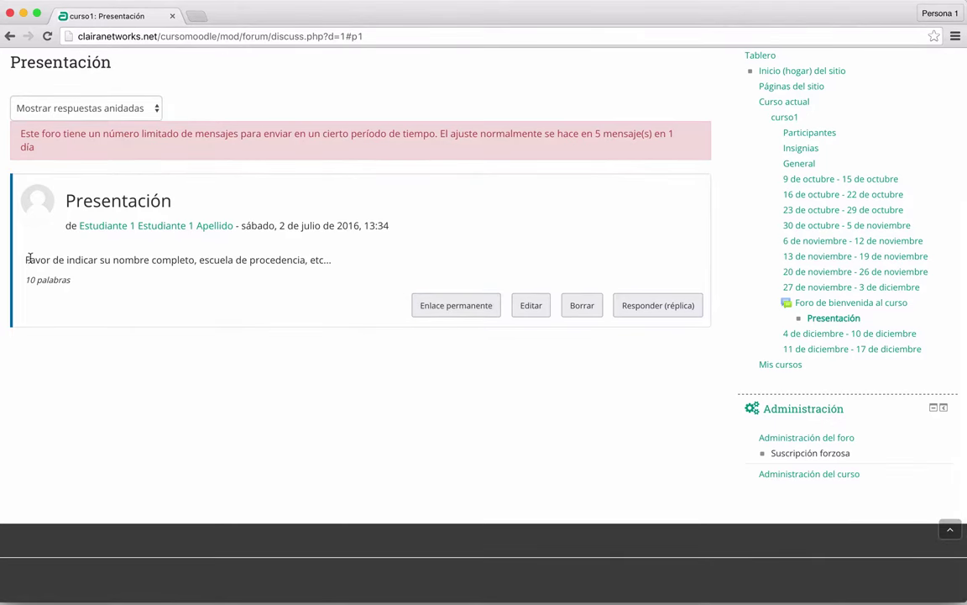
{"action": "scroll", "coordinate": [506, 388], "scroll_direction": "up", "scroll_amount": 1}
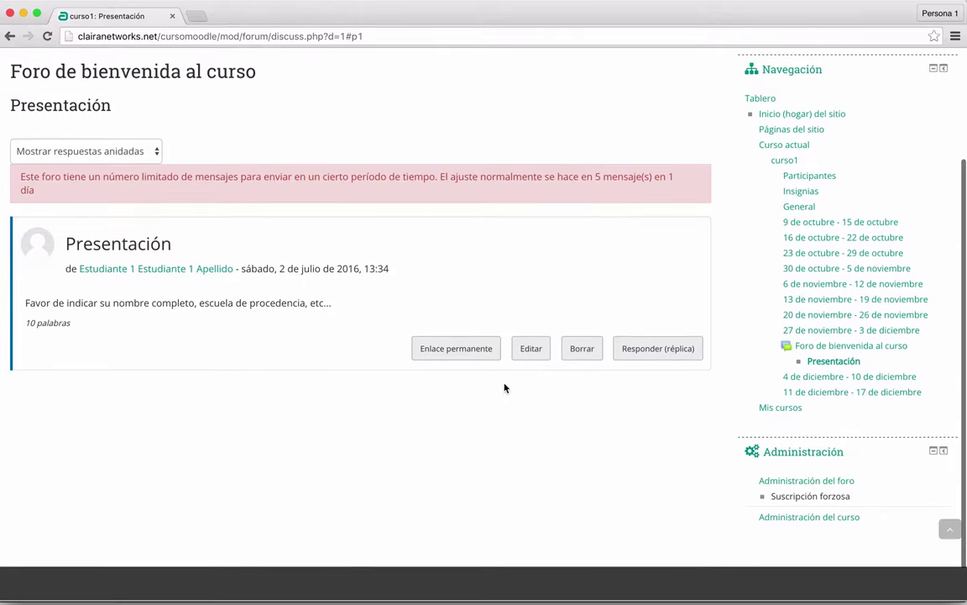
Reply to the Presentación post with the message "Soy" and send it to the forum
{"action": "left_click", "coordinate": [676, 347]}
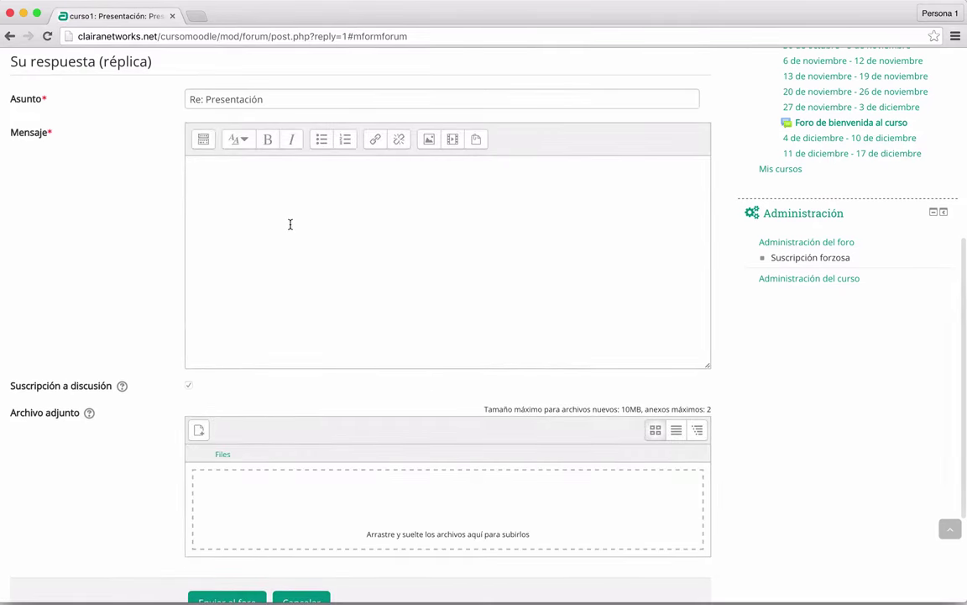
{"action": "left_click", "coordinate": [290, 224]}
{"action": "type", "text": "Soy"}
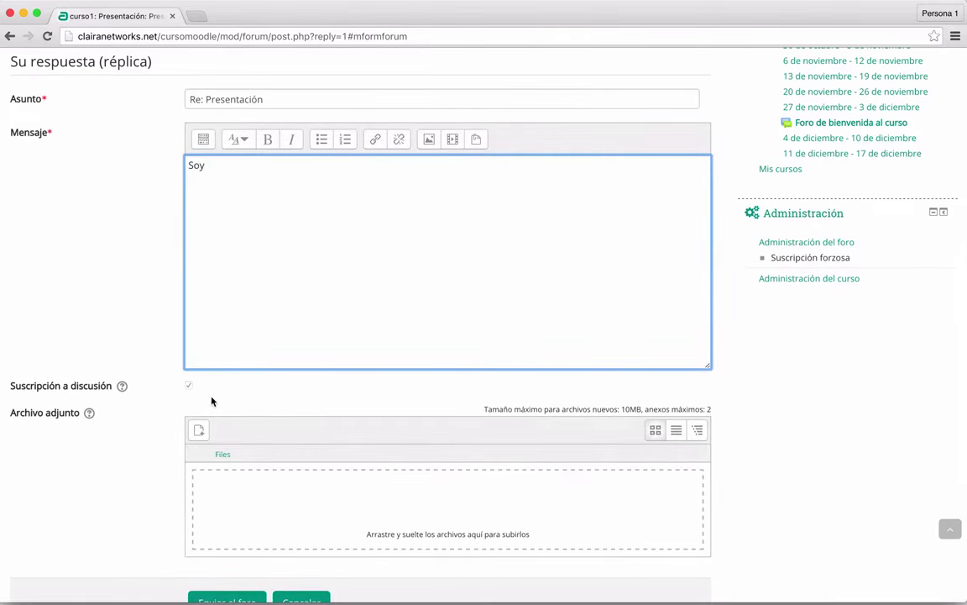
{"action": "scroll", "coordinate": [212, 402], "scroll_direction": "down", "scroll_amount": 3}
{"action": "left_click", "coordinate": [203, 441]}
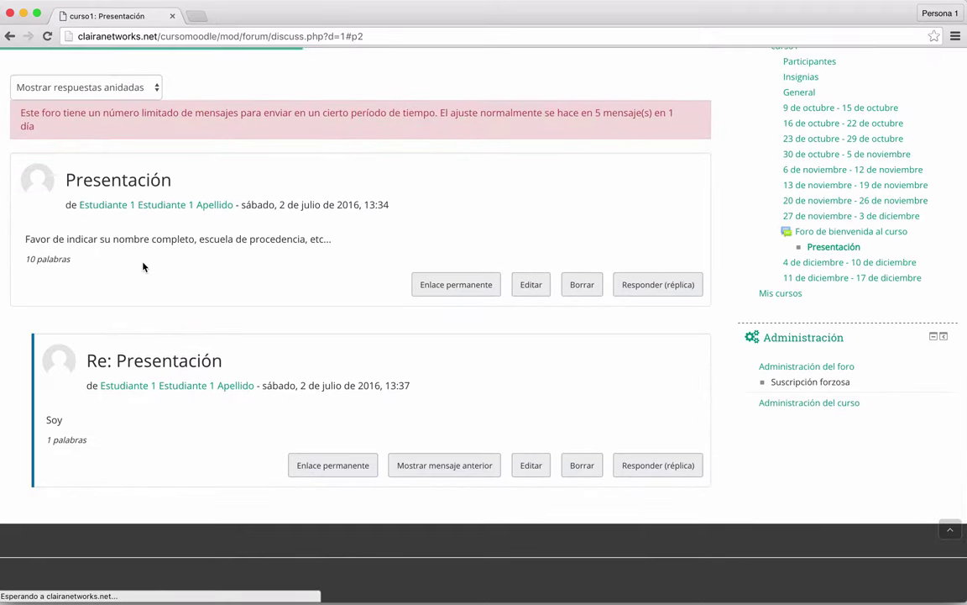
{"action": "scroll", "coordinate": [142, 267], "scroll_direction": "up", "scroll_amount": 2}
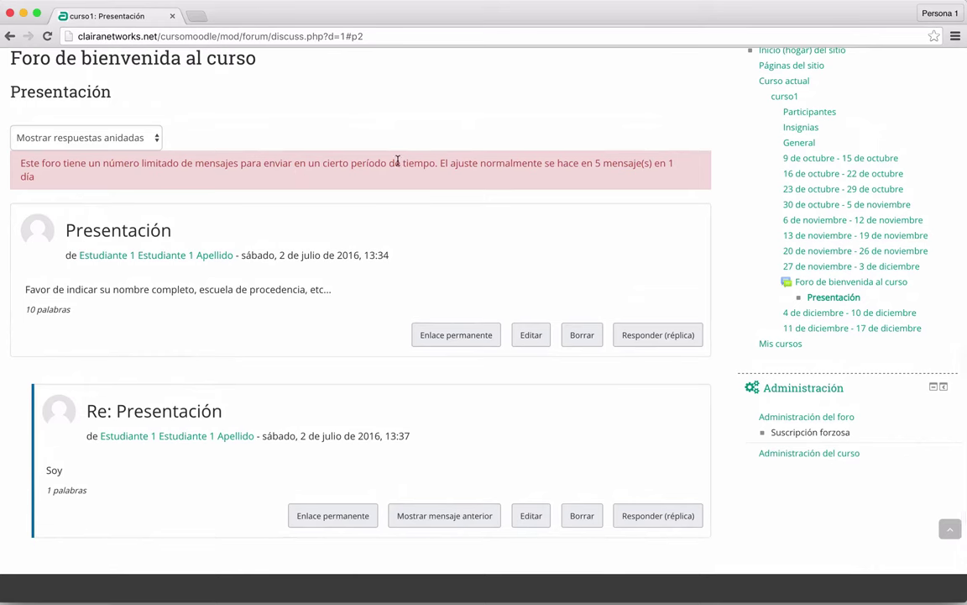
Reply to the "Soy" post with the student's first names as the message and send it to the forum
{"action": "scroll", "coordinate": [395, 160], "scroll_direction": "down", "scroll_amount": 1}
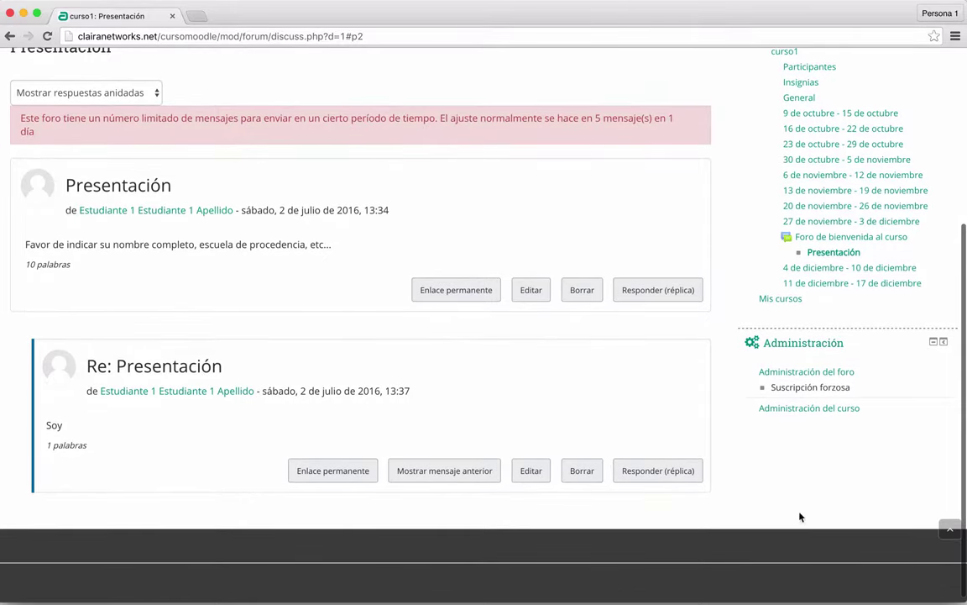
{"action": "left_click", "coordinate": [670, 469]}
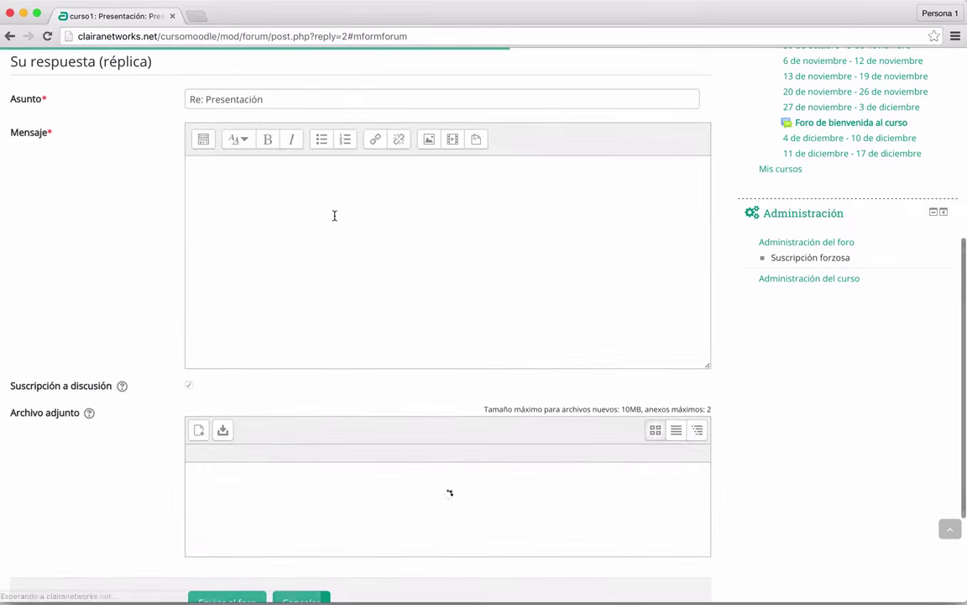
{"action": "left_click", "coordinate": [335, 216]}
{"action": "type", "text": "Oscar Arturo"}
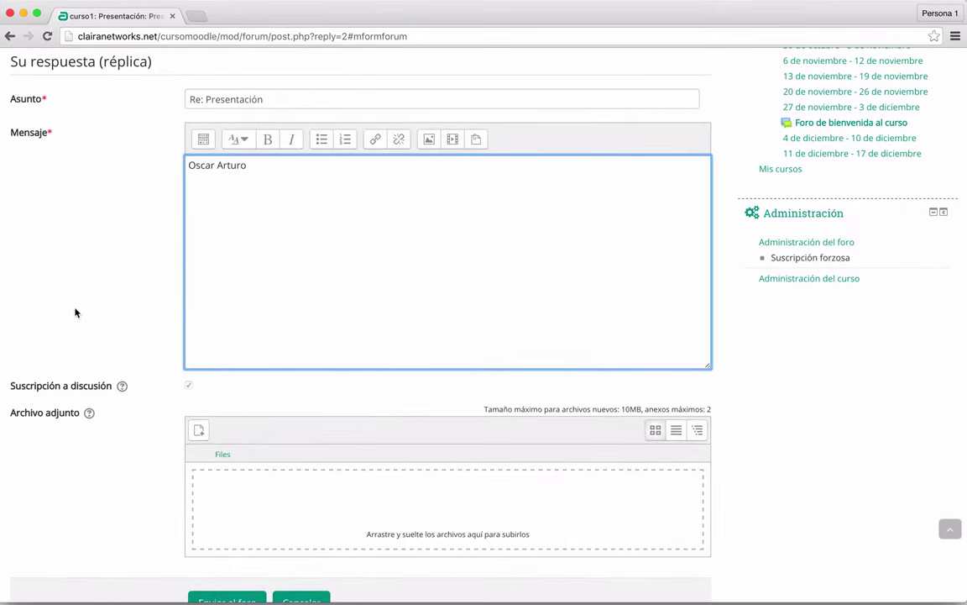
{"action": "scroll", "coordinate": [203, 378], "scroll_direction": "down", "scroll_amount": 5}
{"action": "left_click", "coordinate": [235, 439]}
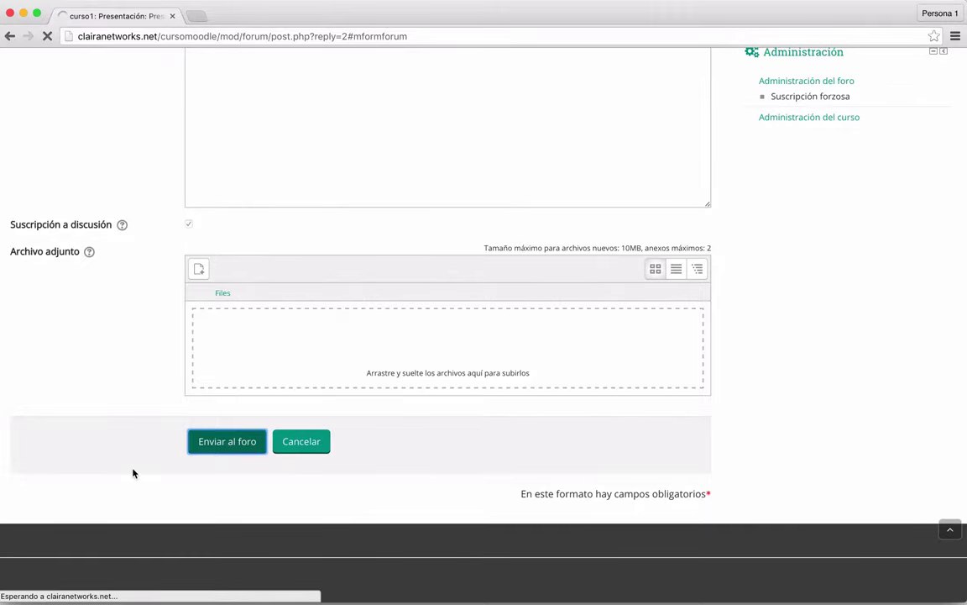
Reply to the post containing the student's first names with "Estudiante del curso de moodle" and send it to the forum
{"action": "scroll", "coordinate": [132, 473], "scroll_direction": "up", "scroll_amount": 6}
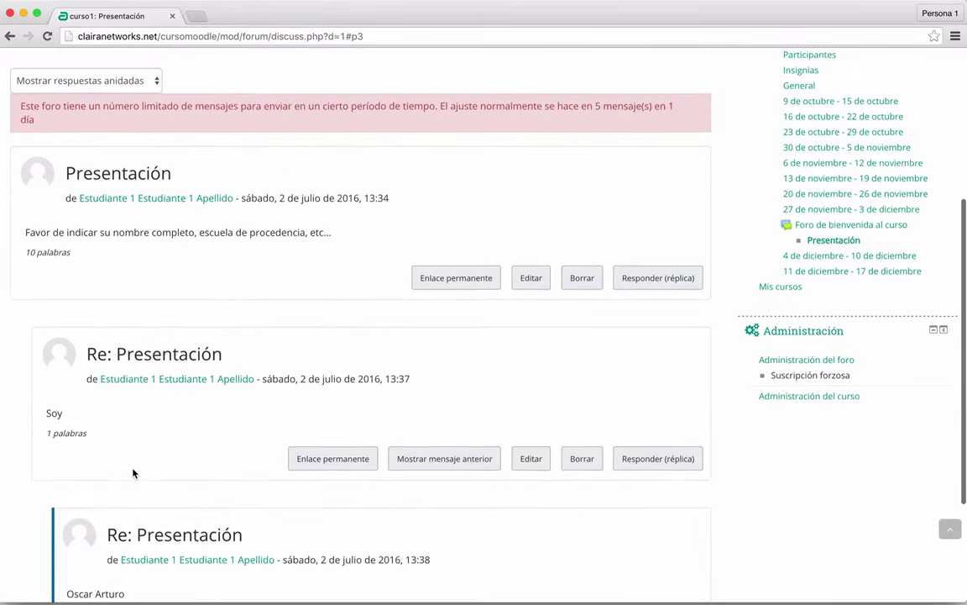
{"action": "scroll", "coordinate": [133, 473], "scroll_direction": "down", "scroll_amount": 1}
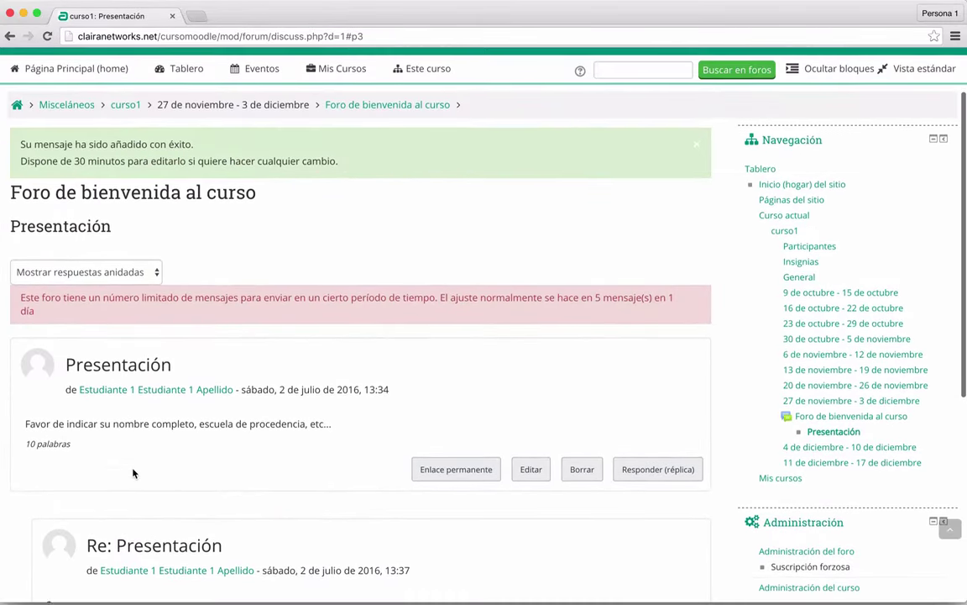
{"action": "scroll", "coordinate": [132, 473], "scroll_direction": "down", "scroll_amount": 8}
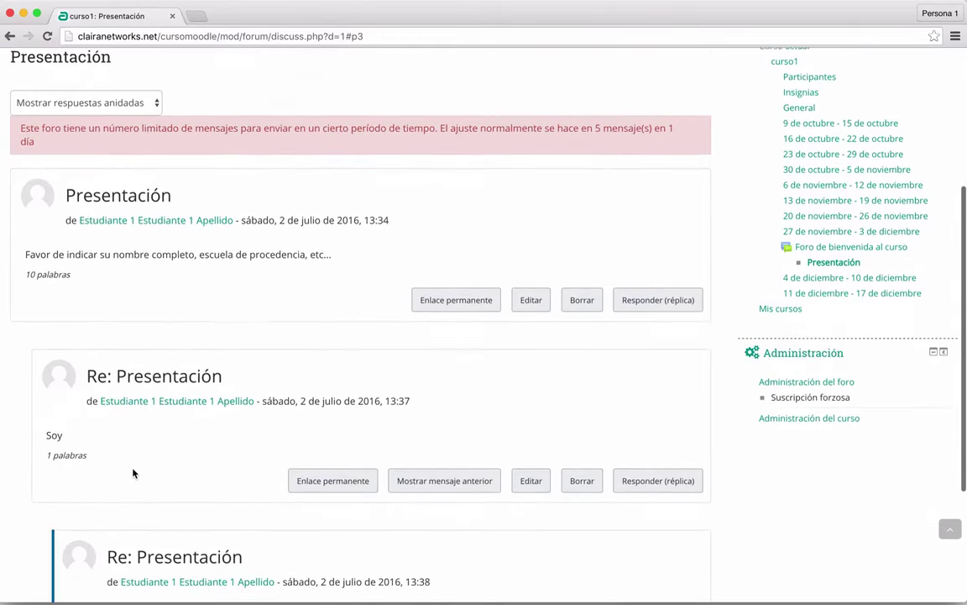
{"action": "left_click", "coordinate": [632, 467]}
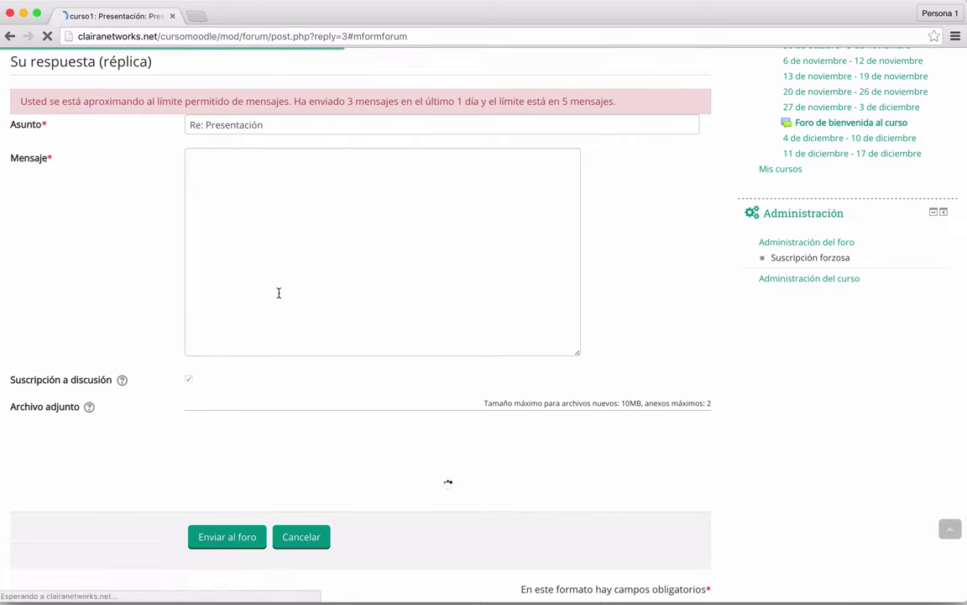
{"action": "left_click", "coordinate": [330, 287]}
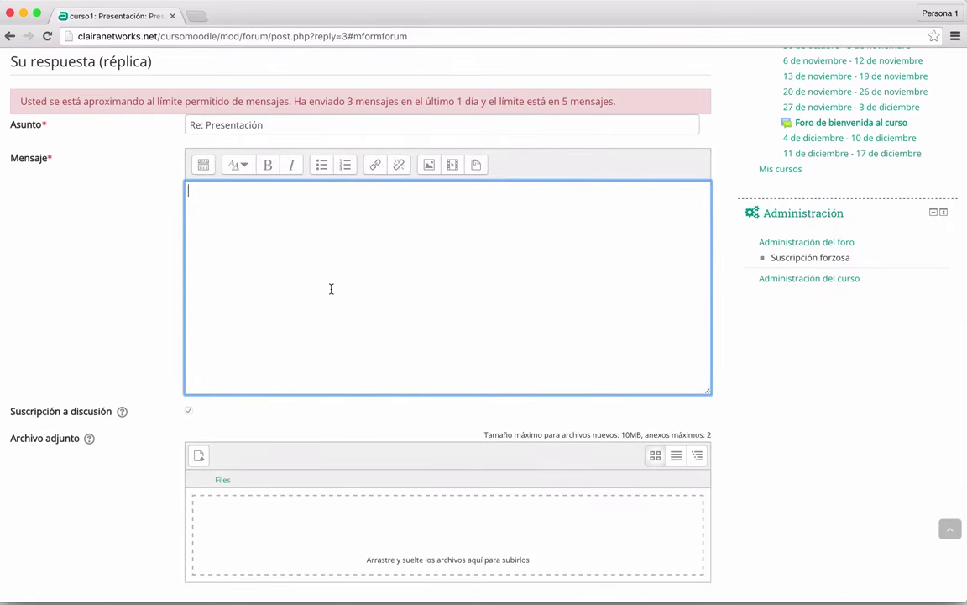
{"action": "type", "text": "Estudiante del curso de moodle"}
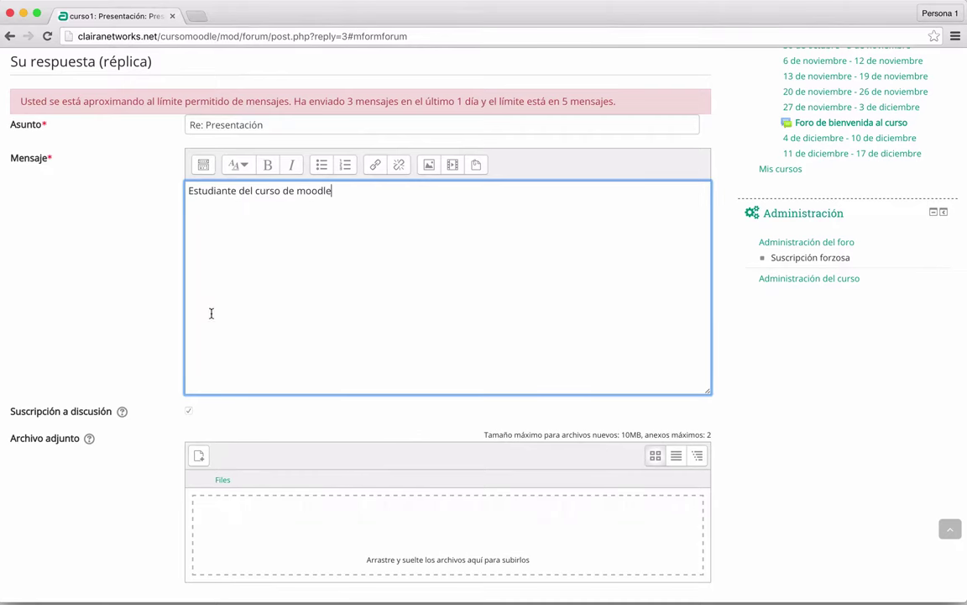
{"action": "scroll", "coordinate": [211, 313], "scroll_direction": "down", "scroll_amount": 5}
{"action": "left_click", "coordinate": [230, 441]}
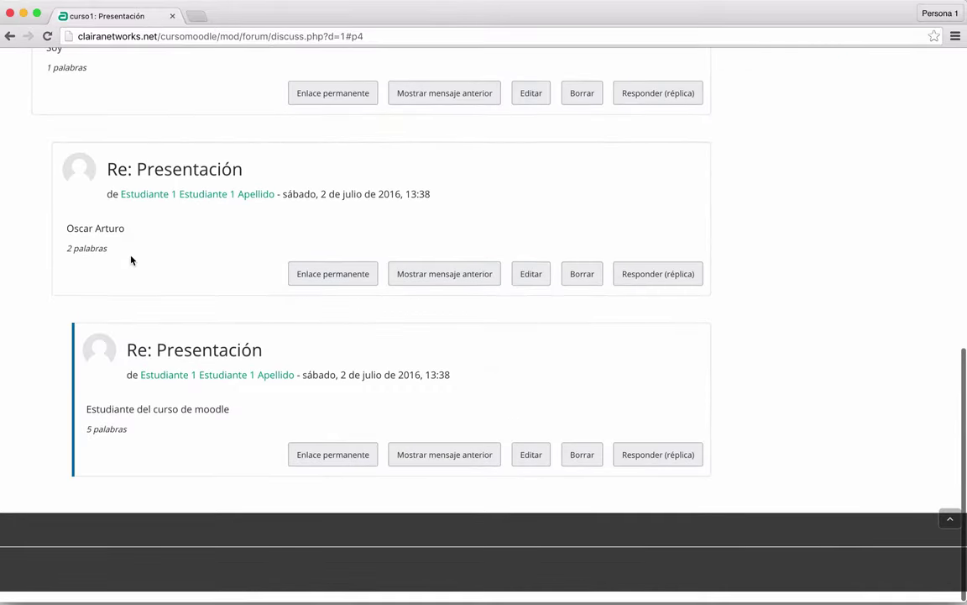
Reply to the "Estudiante del curso de moodle" post with the message "Mucho gusto" and send it to the forum
{"action": "scroll", "coordinate": [130, 260], "scroll_direction": "down", "scroll_amount": 5}
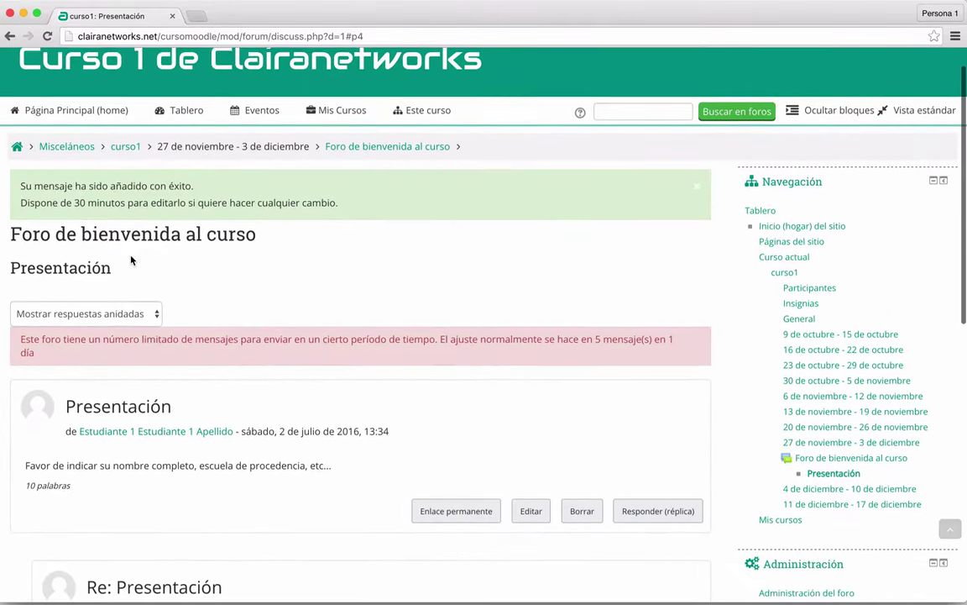
{"action": "scroll", "coordinate": [130, 261], "scroll_direction": "down", "scroll_amount": 3}
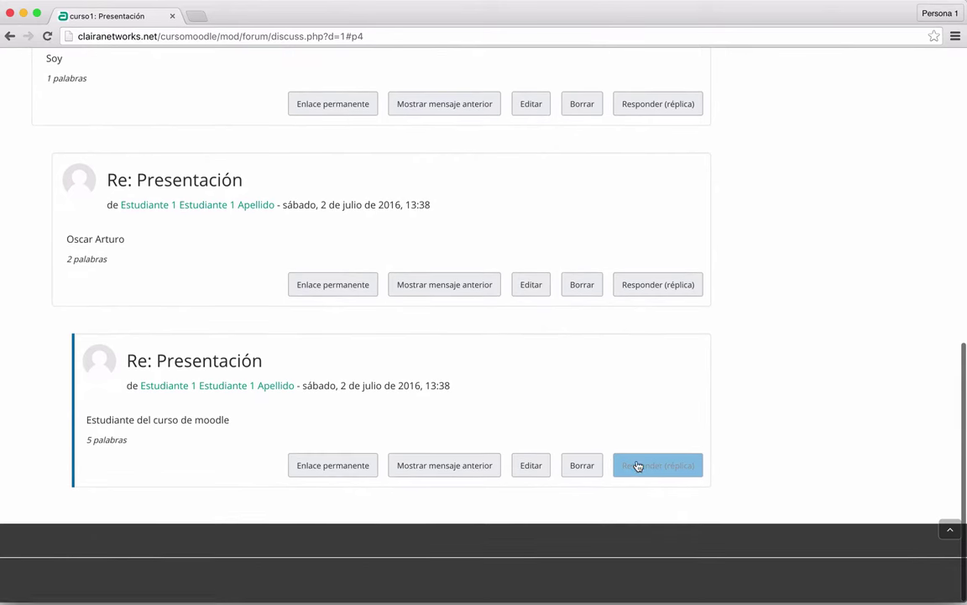
{"action": "left_click", "coordinate": [643, 465]}
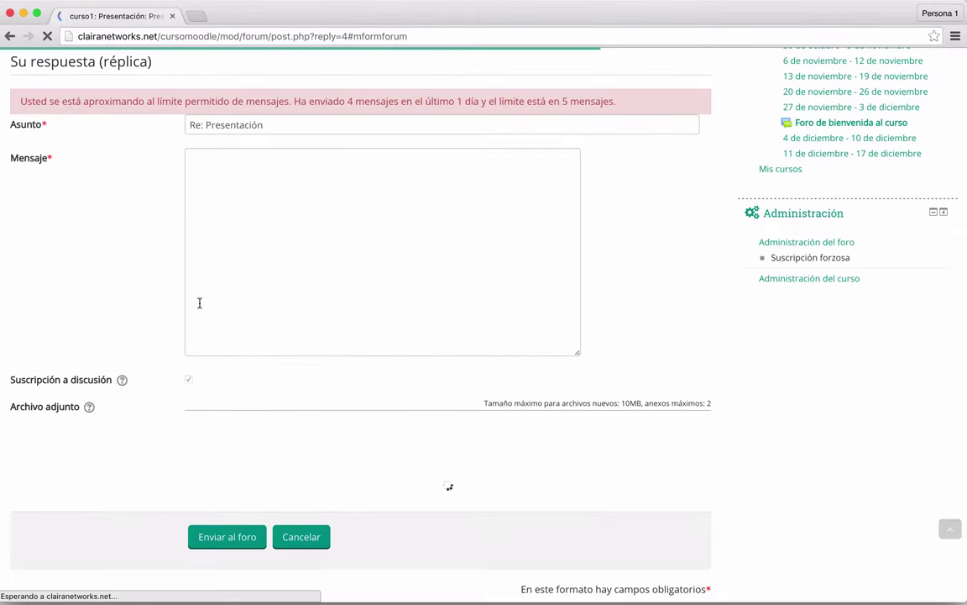
{"action": "left_click", "coordinate": [277, 244]}
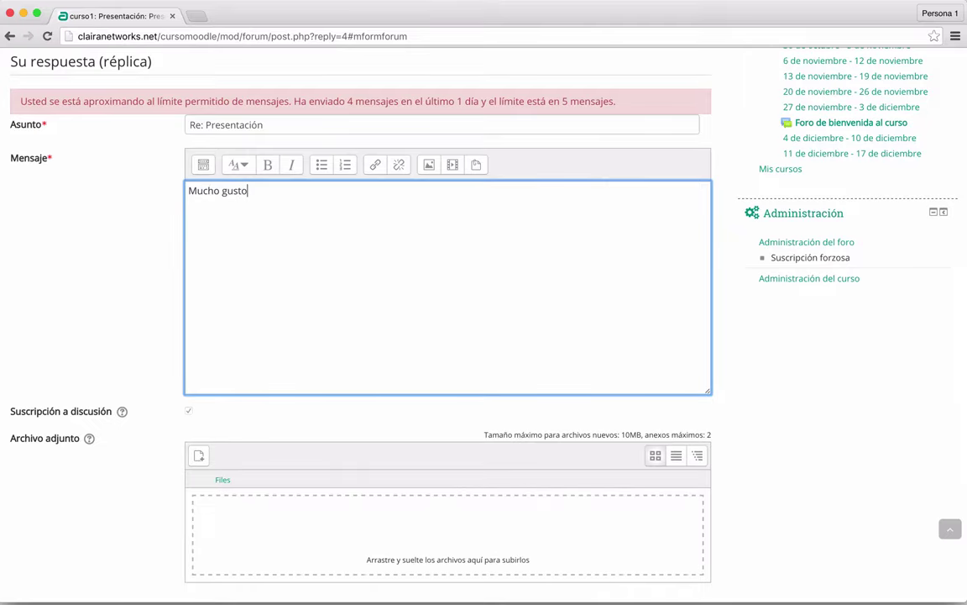
{"action": "scroll", "coordinate": [124, 314], "scroll_direction": "down", "scroll_amount": 3}
{"action": "scroll", "coordinate": [123, 314], "scroll_direction": "up", "scroll_amount": 8}
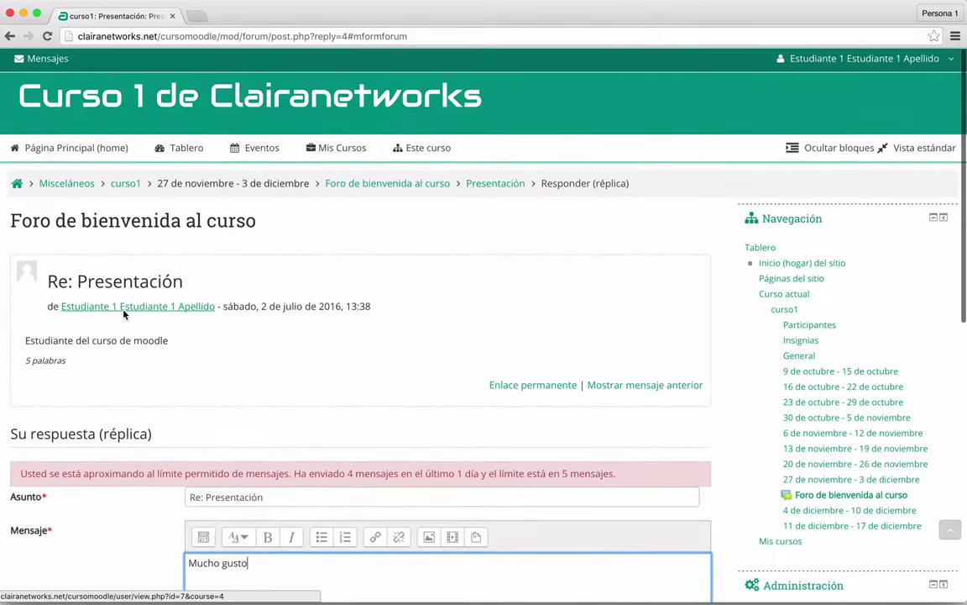
{"action": "scroll", "coordinate": [123, 314], "scroll_direction": "down", "scroll_amount": 3}
{"action": "scroll", "coordinate": [123, 314], "scroll_direction": "down", "scroll_amount": 5}
{"action": "left_click", "coordinate": [228, 442]}
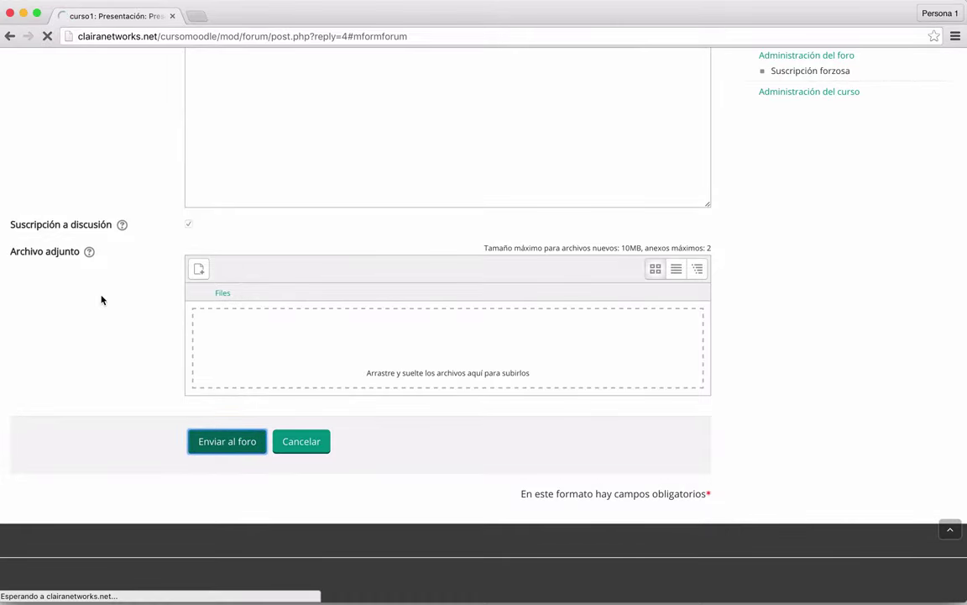
Try to reply to the "Mucho gusto" post and return to the main page of Foro de bienvenida al curso
{"action": "scroll", "coordinate": [101, 300], "scroll_direction": "up", "scroll_amount": 10}
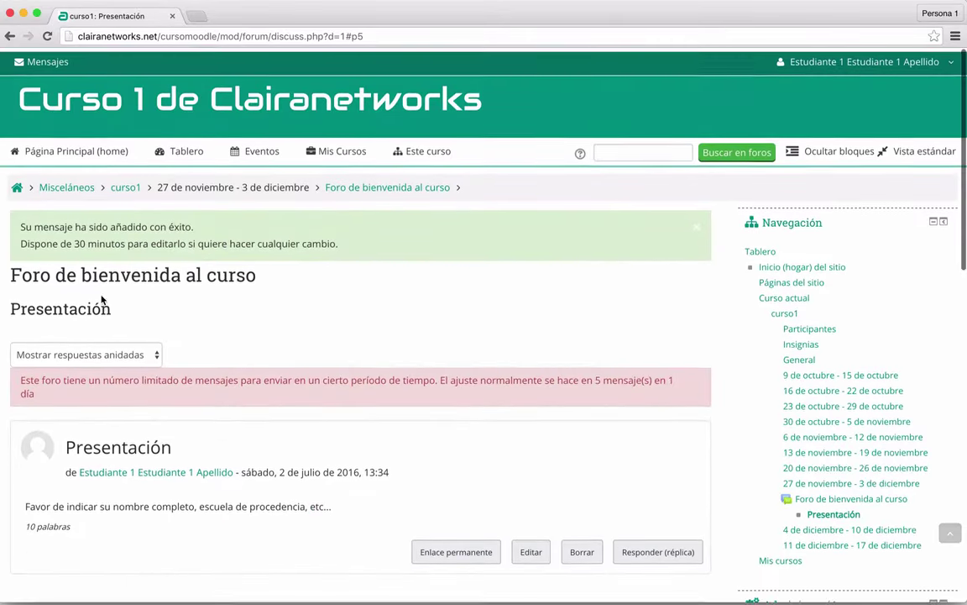
{"action": "scroll", "coordinate": [101, 299], "scroll_direction": "down", "scroll_amount": 6}
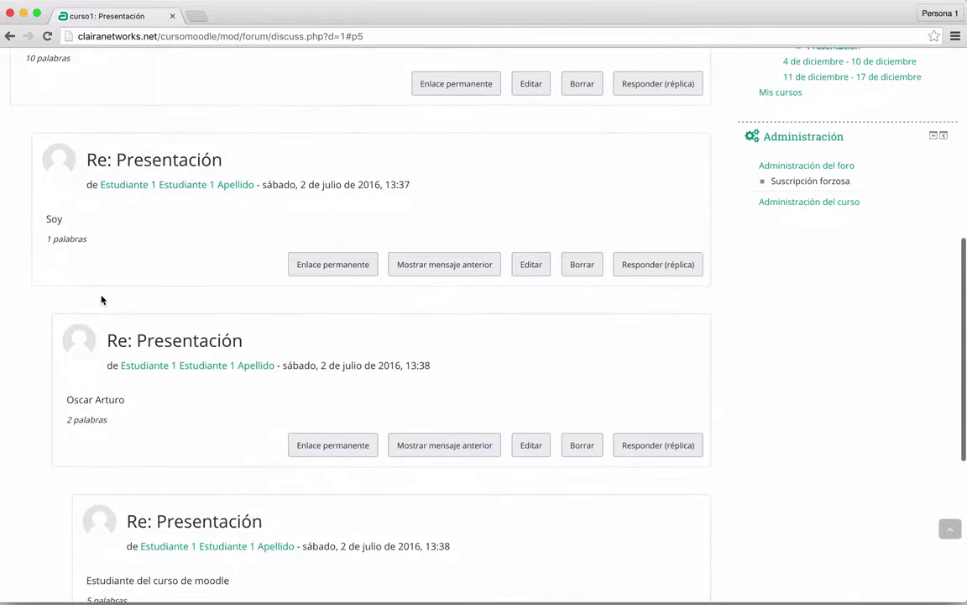
{"action": "scroll", "coordinate": [101, 300], "scroll_direction": "up", "scroll_amount": 2}
{"action": "scroll", "coordinate": [149, 386], "scroll_direction": "down", "scroll_amount": 4}
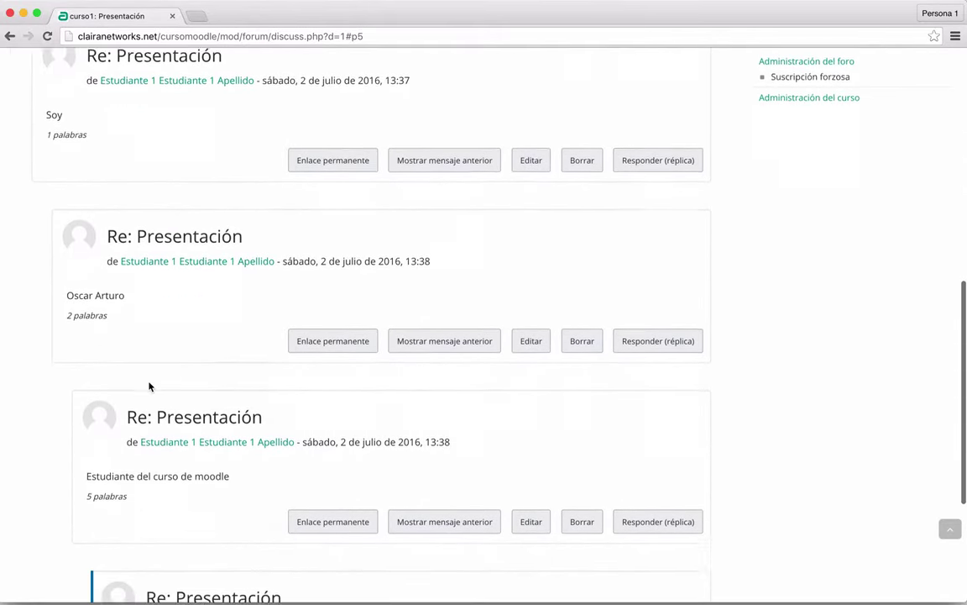
{"action": "scroll", "coordinate": [148, 387], "scroll_direction": "down", "scroll_amount": 3}
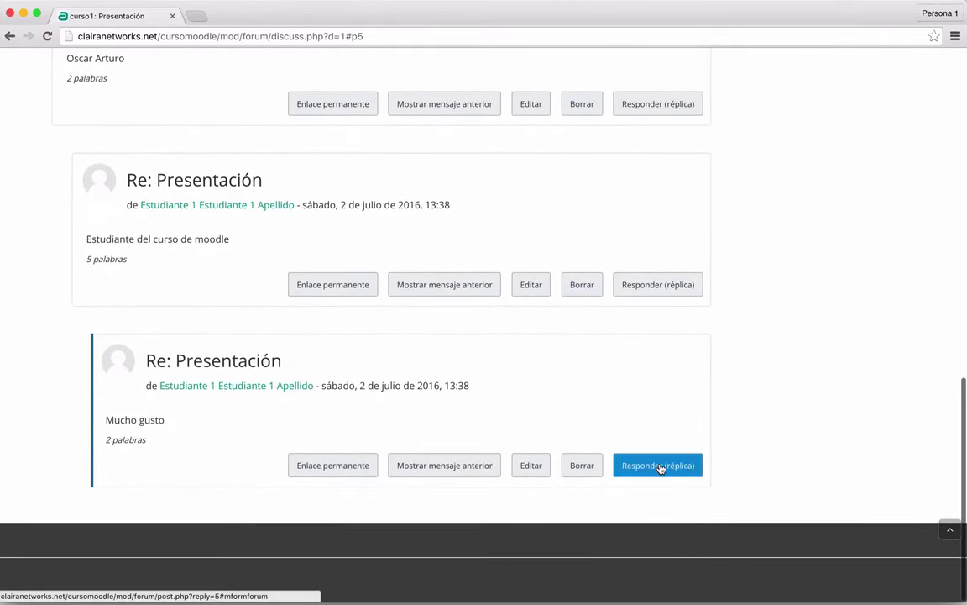
{"action": "left_click", "coordinate": [661, 466]}
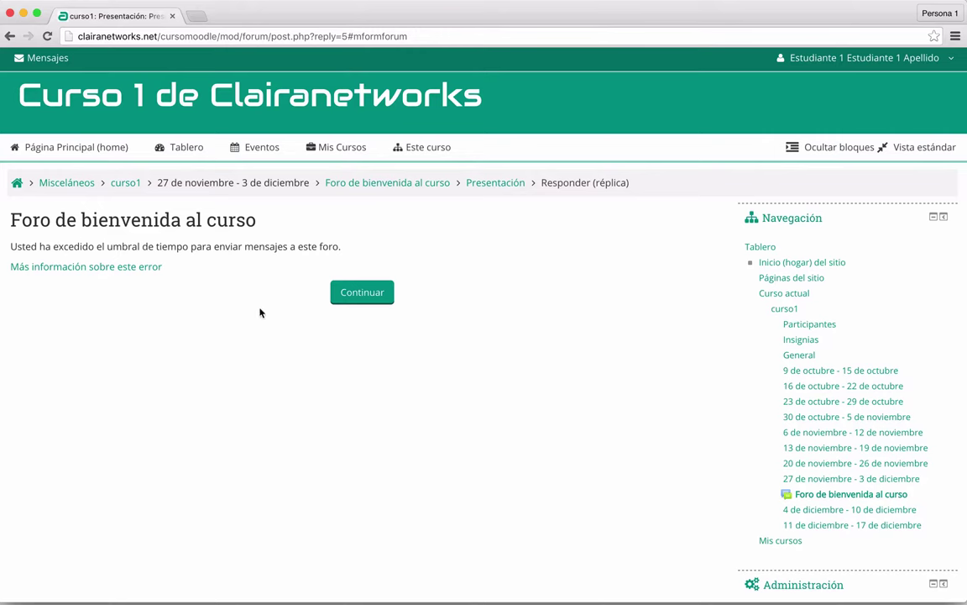
{"action": "left_click", "coordinate": [375, 299]}
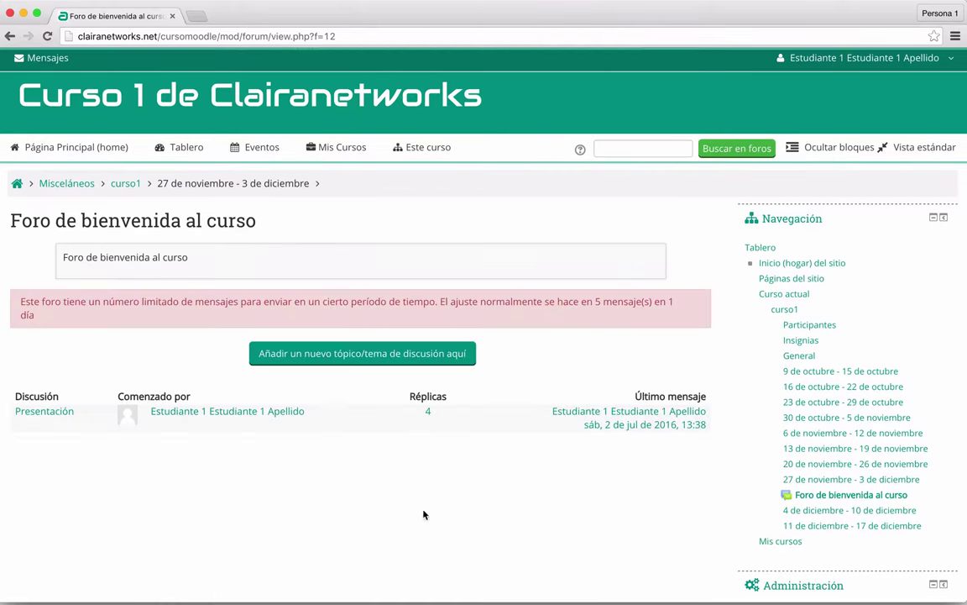
Try to add a new discussion topic to Foro de bienvenida al curso and return to the forum page
{"action": "scroll", "coordinate": [526, 533], "scroll_direction": "down", "scroll_amount": 1}
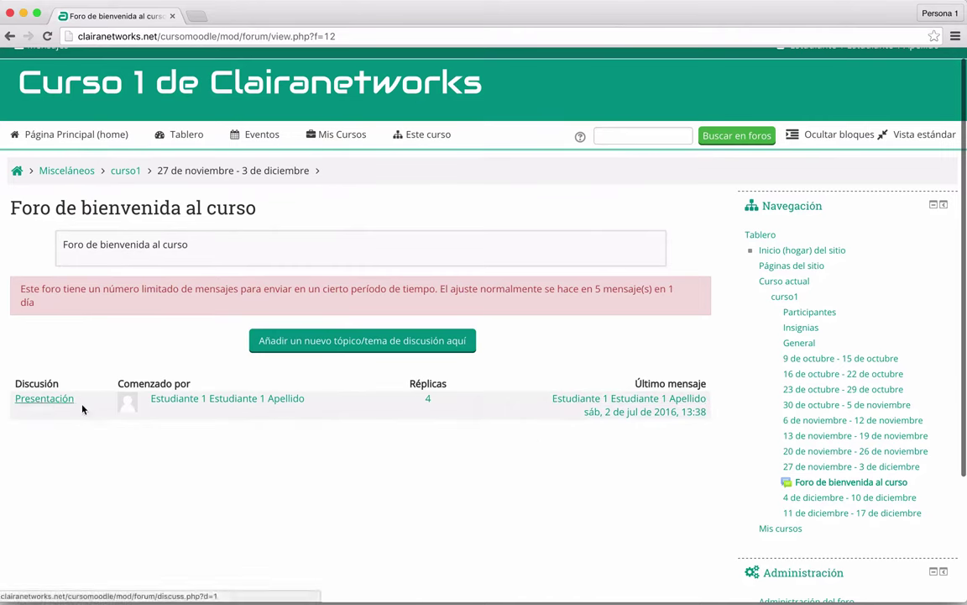
{"action": "scroll", "coordinate": [31, 411], "scroll_direction": "down", "scroll_amount": 2}
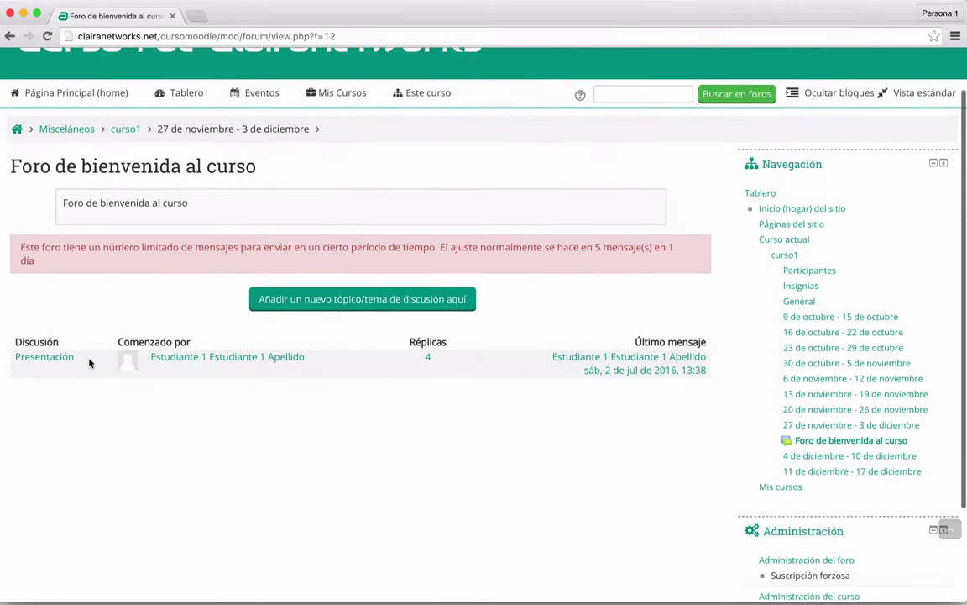
{"action": "scroll", "coordinate": [299, 439], "scroll_direction": "down", "scroll_amount": 3}
{"action": "left_click", "coordinate": [375, 250]}
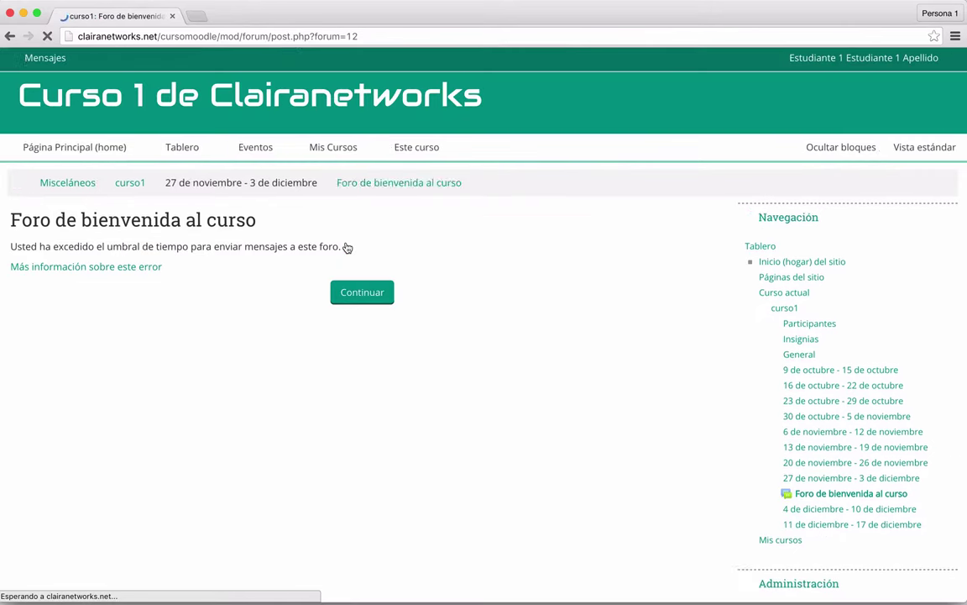
{"action": "left_click", "coordinate": [366, 299]}
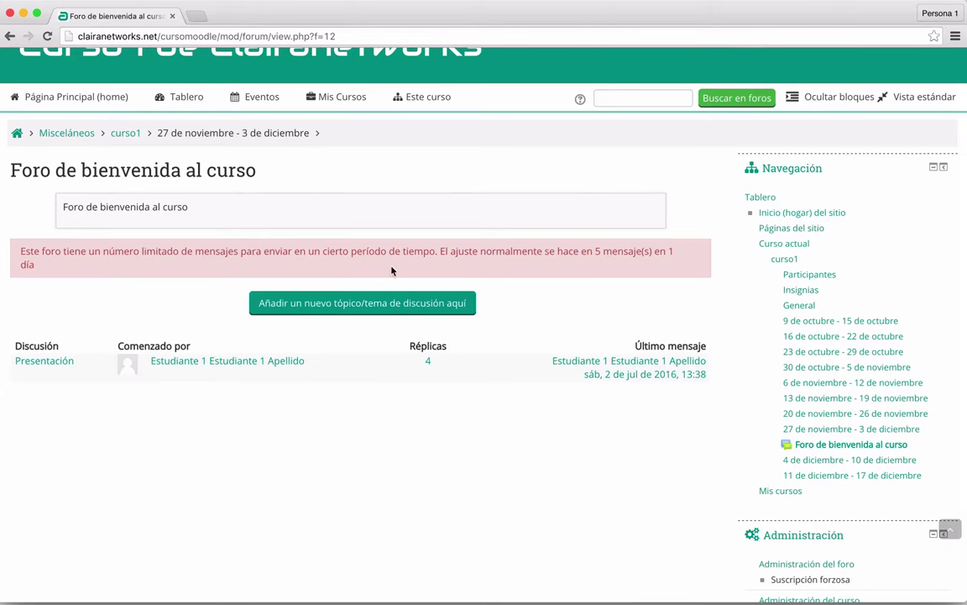
Switch to the teacher's session in Safari, where the forum page is reloaded, and return to the curso1 page
{"action": "scroll", "coordinate": [328, 265], "scroll_direction": "up", "scroll_amount": 2}
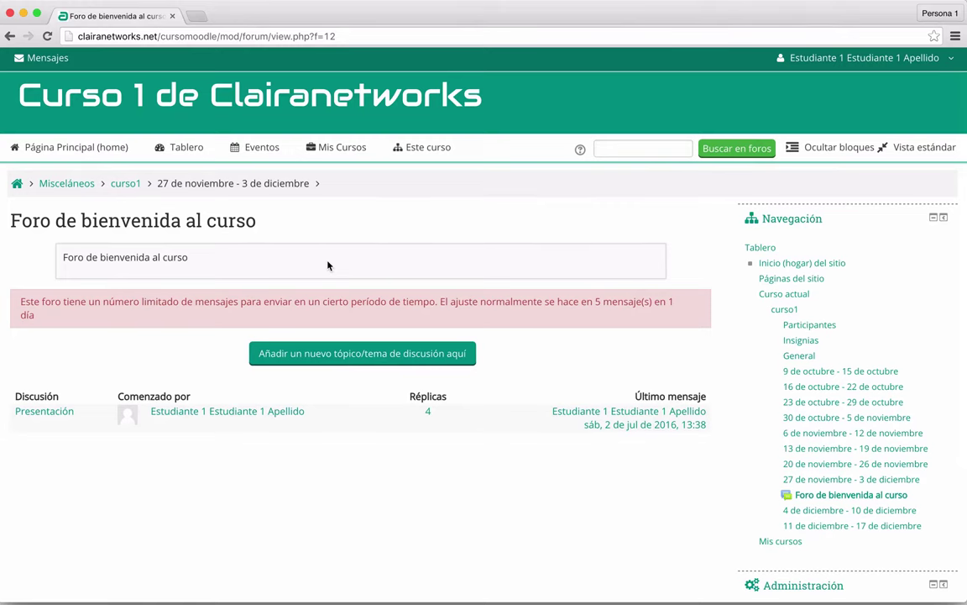
{"action": "key", "text": "ctrl+Up"}
{"action": "left_click", "coordinate": [283, 244]}
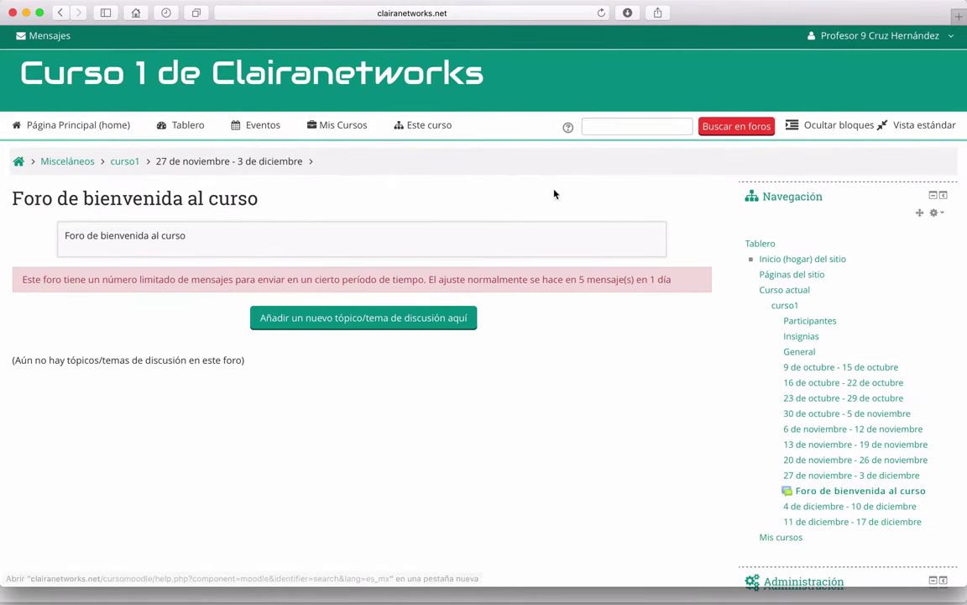
{"action": "left_click", "coordinate": [601, 14]}
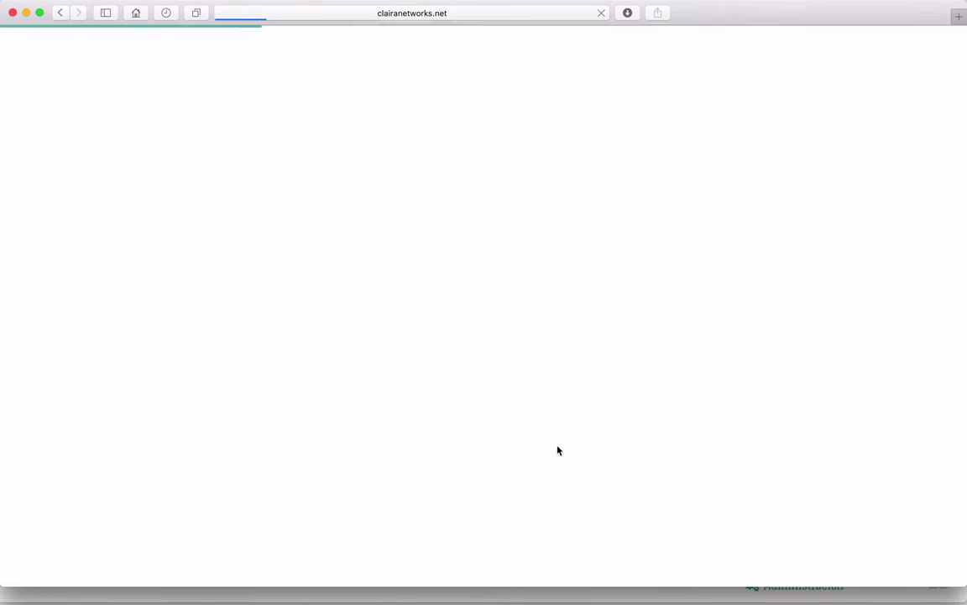
{"action": "scroll", "coordinate": [235, 425], "scroll_direction": "down", "scroll_amount": 1}
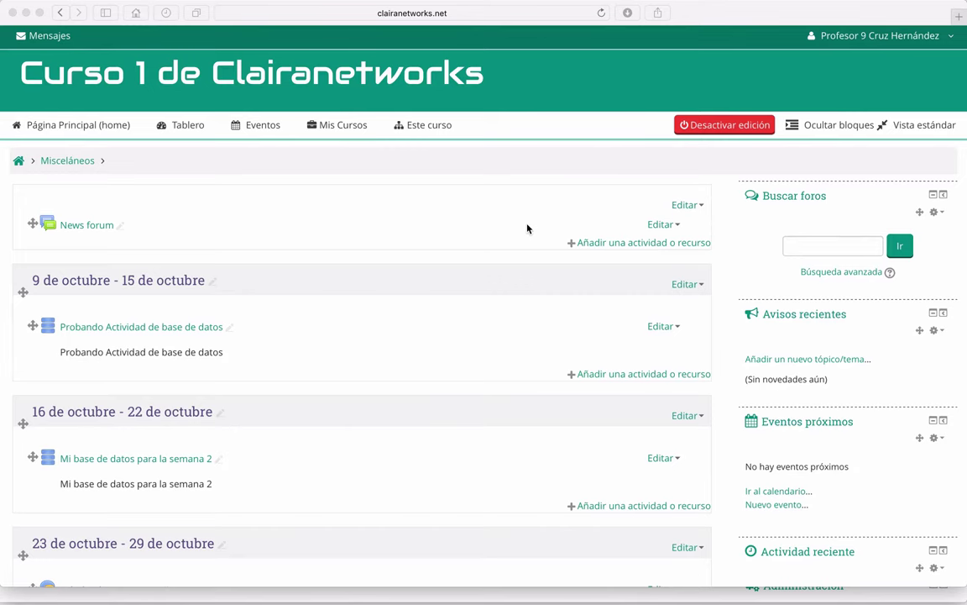
Move Foro de bienvenida al curso out of the 27 de noviembre - 3 de diciembre section to directly after News forum in the General section
{"action": "scroll", "coordinate": [468, 234], "scroll_direction": "down", "scroll_amount": 5}
{"action": "scroll", "coordinate": [468, 234], "scroll_direction": "down", "scroll_amount": 12}
{"action": "scroll", "coordinate": [467, 234], "scroll_direction": "down", "scroll_amount": 4}
{"action": "scroll", "coordinate": [468, 234], "scroll_direction": "up", "scroll_amount": 4}
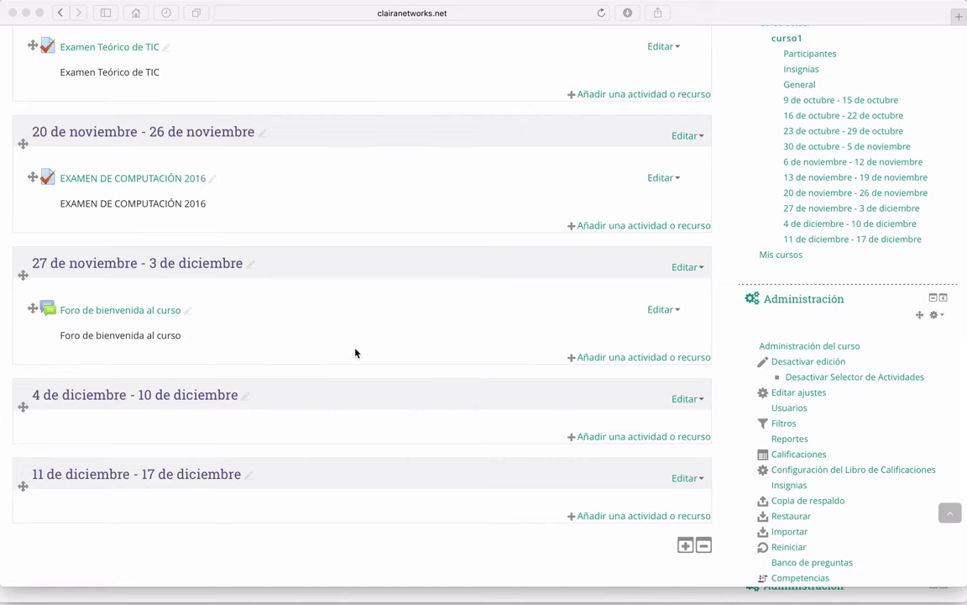
{"action": "scroll", "coordinate": [388, 359], "scroll_direction": "up", "scroll_amount": 15}
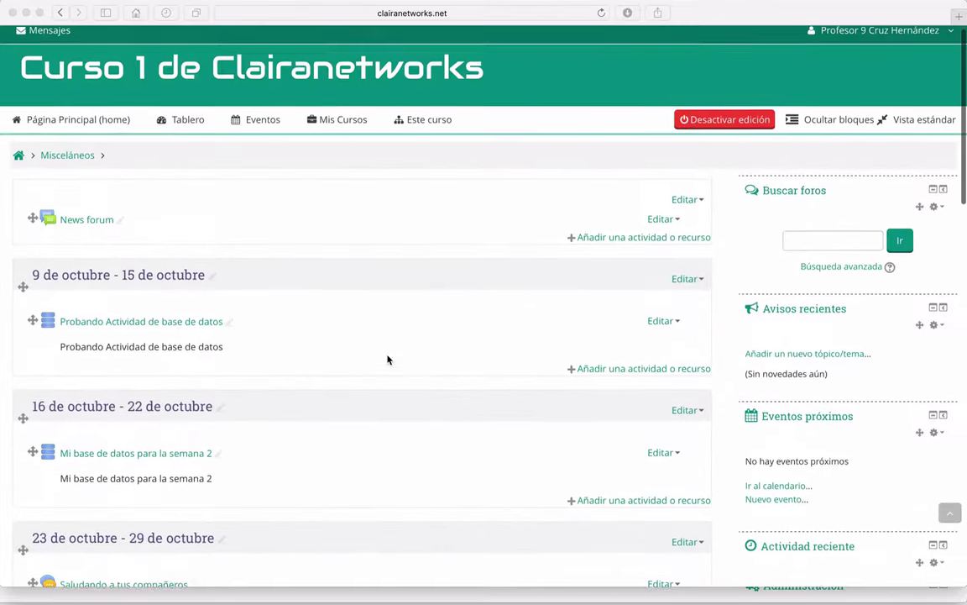
{"action": "scroll", "coordinate": [388, 359], "scroll_direction": "down", "scroll_amount": 3}
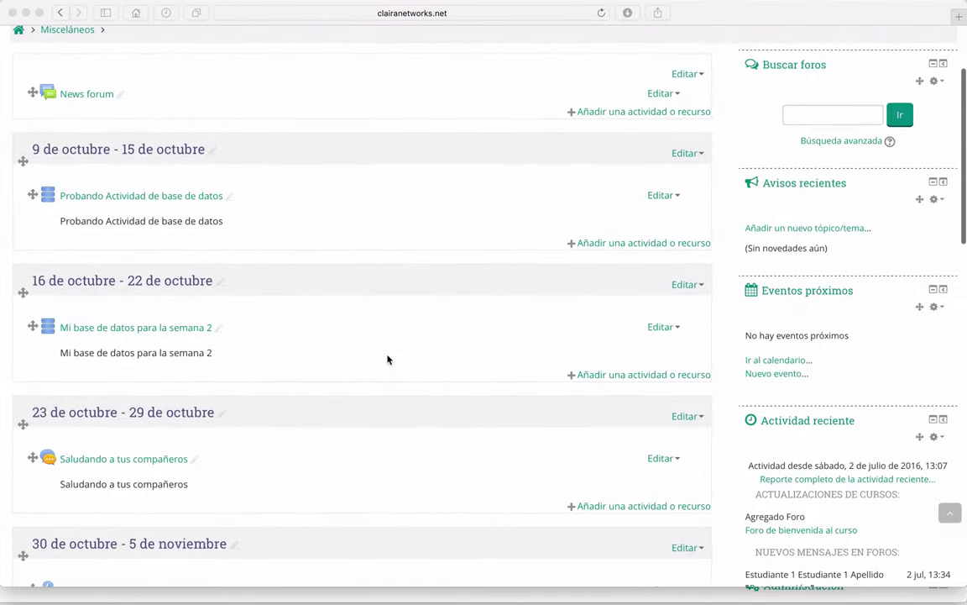
{"action": "scroll", "coordinate": [404, 269], "scroll_direction": "down", "scroll_amount": 15}
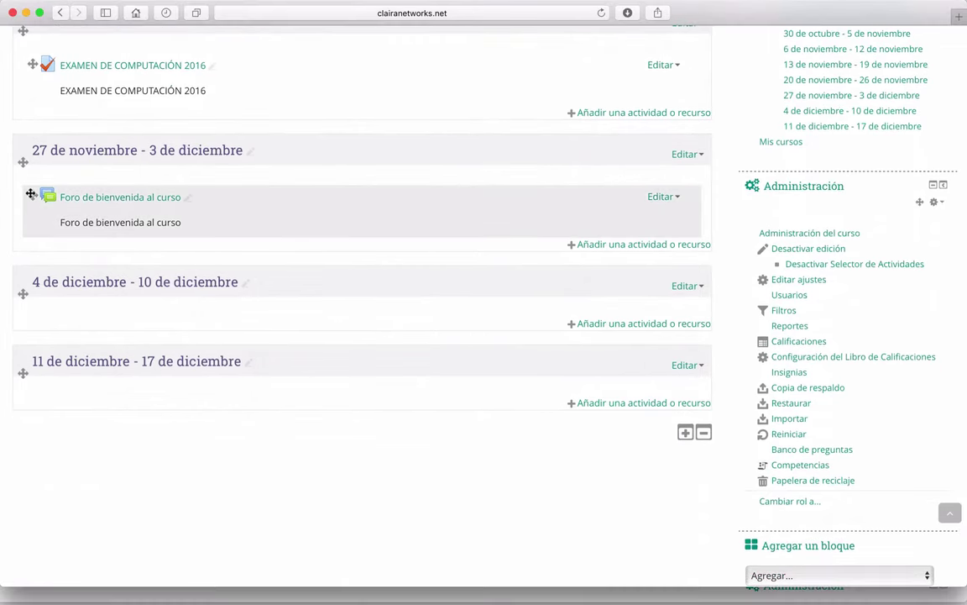
{"action": "left_click", "coordinate": [31, 197]}
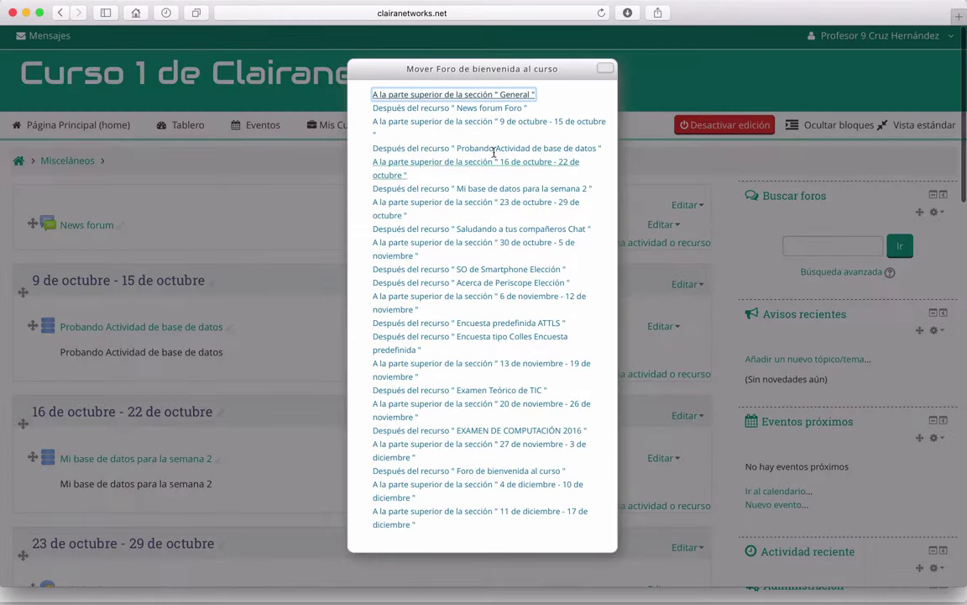
{"action": "scroll", "coordinate": [457, 144], "scroll_direction": "down", "scroll_amount": 1}
{"action": "left_click", "coordinate": [398, 108]}
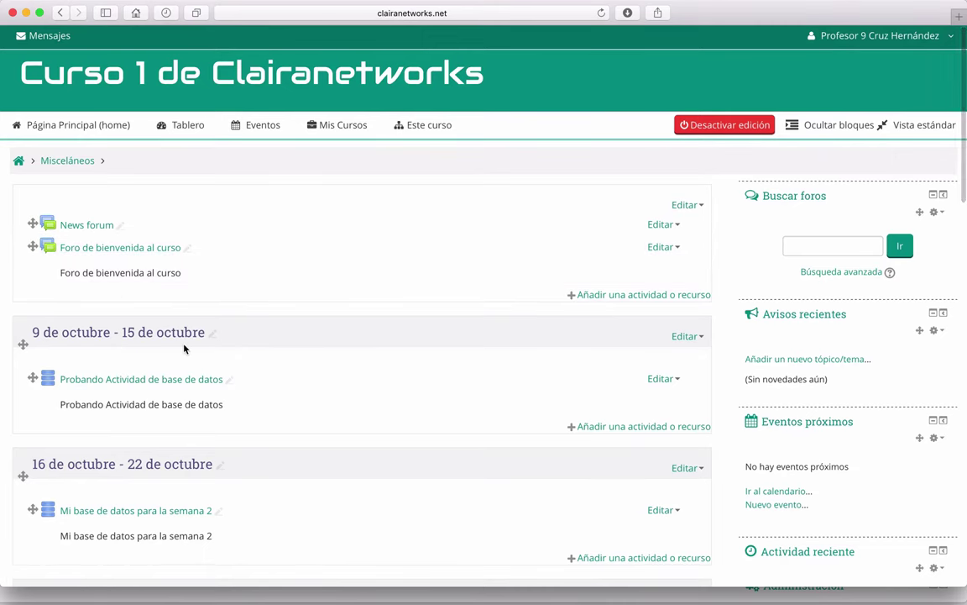
{"action": "scroll", "coordinate": [185, 348], "scroll_direction": "down", "scroll_amount": 3}
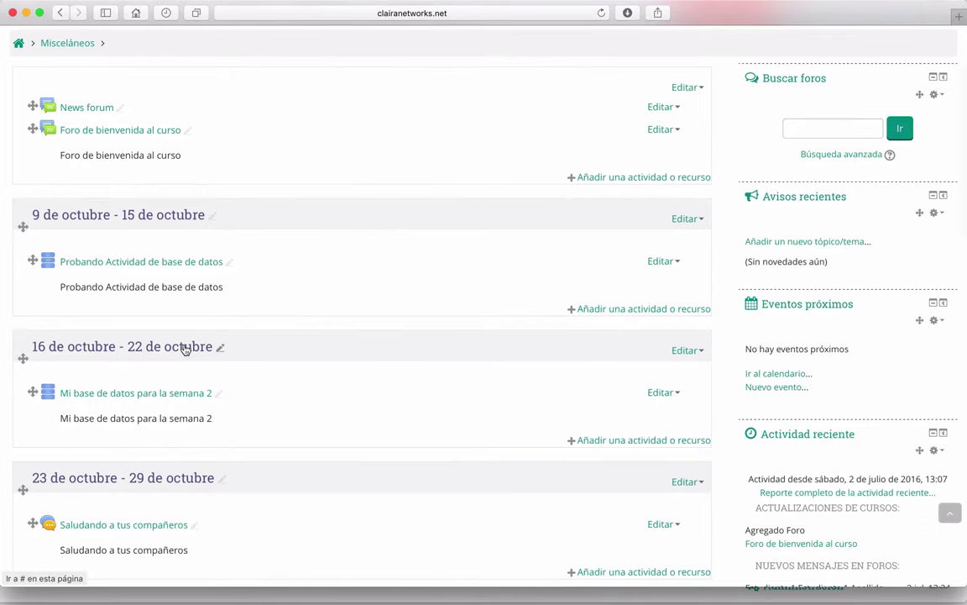
{"action": "scroll", "coordinate": [184, 348], "scroll_direction": "up", "scroll_amount": 3}
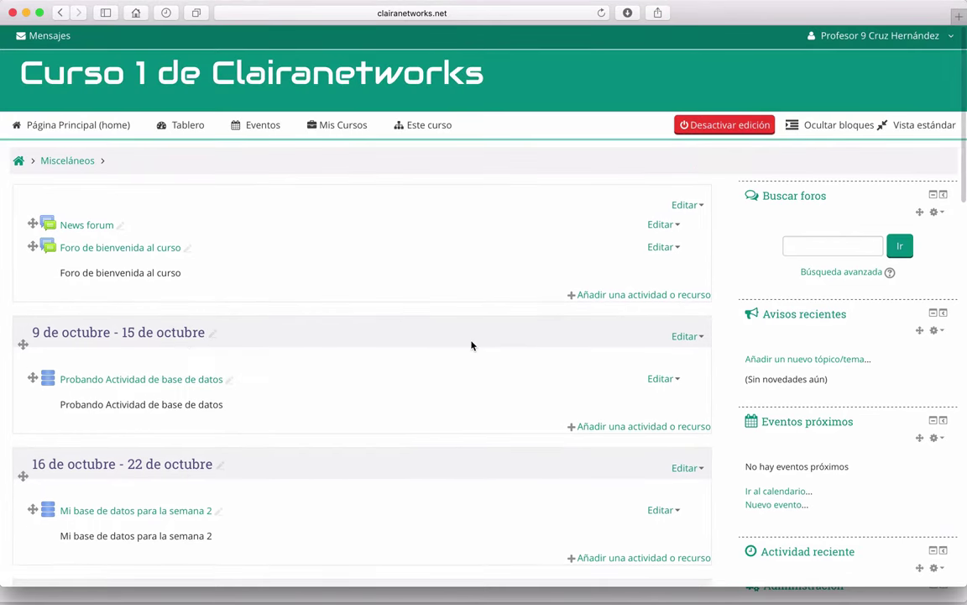